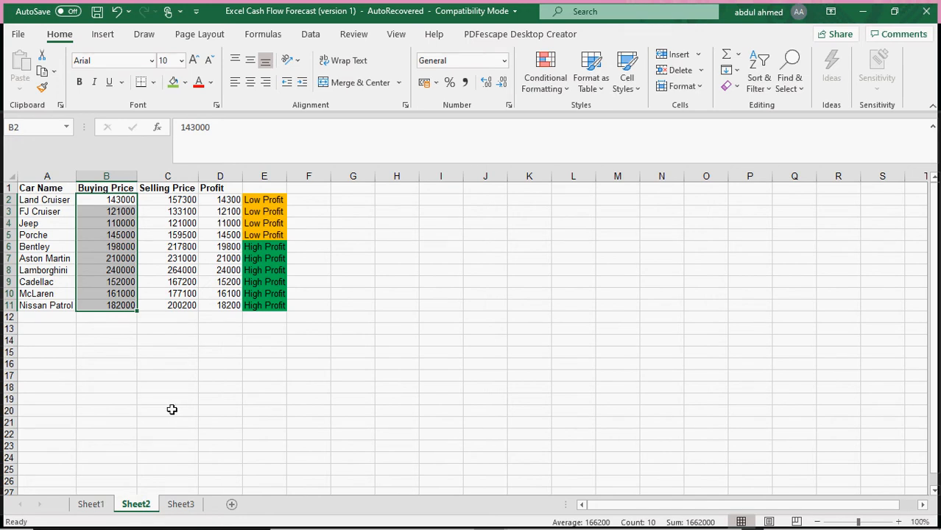
On Sheet3, calculate the Land Cruiser's selling price in C2 with the formula =110%*B2.
{"action": "left_click", "coordinate": [181, 505]}
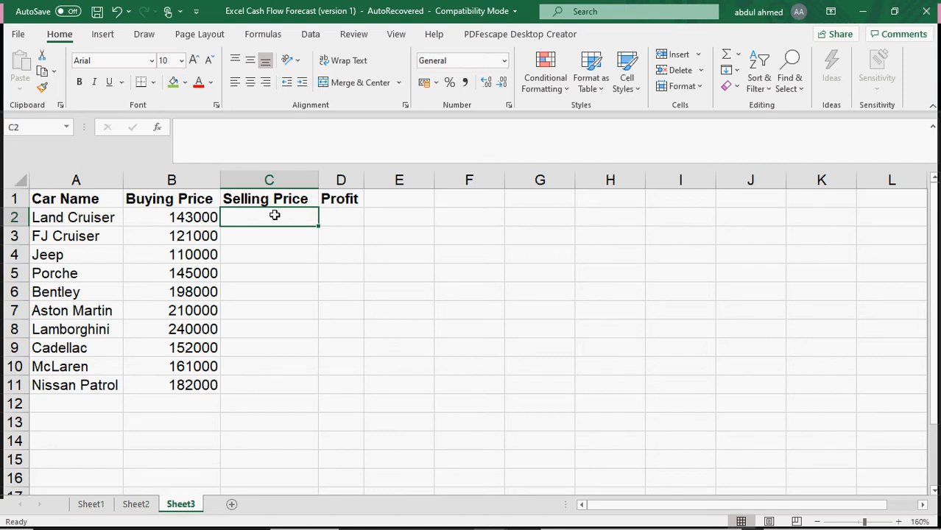
{"action": "type", "text": "="}
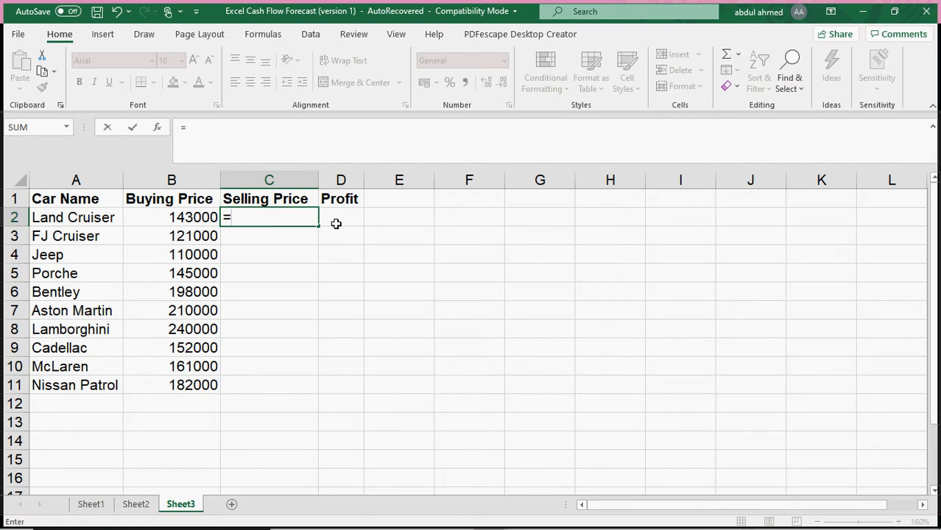
{"action": "type", "text": "110%"}
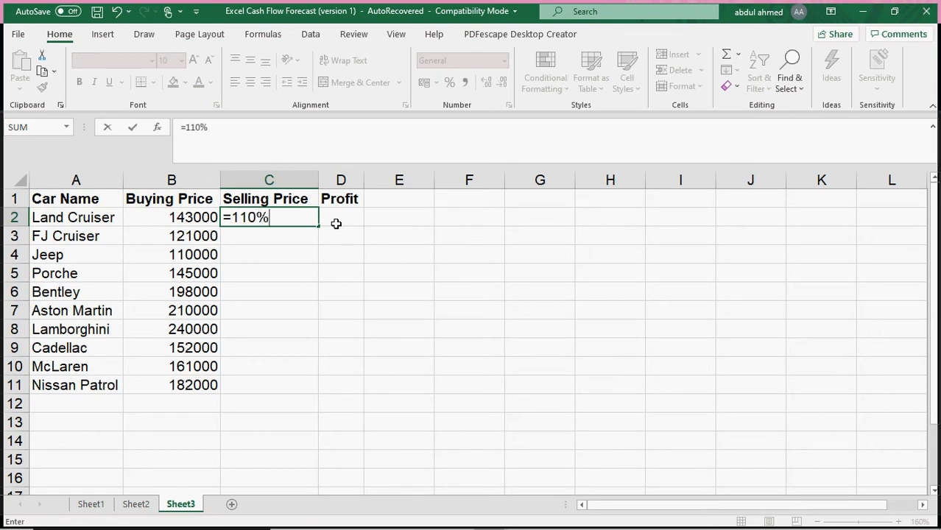
{"action": "type", "text": "*"}
{"action": "left_click", "coordinate": [185, 213]}
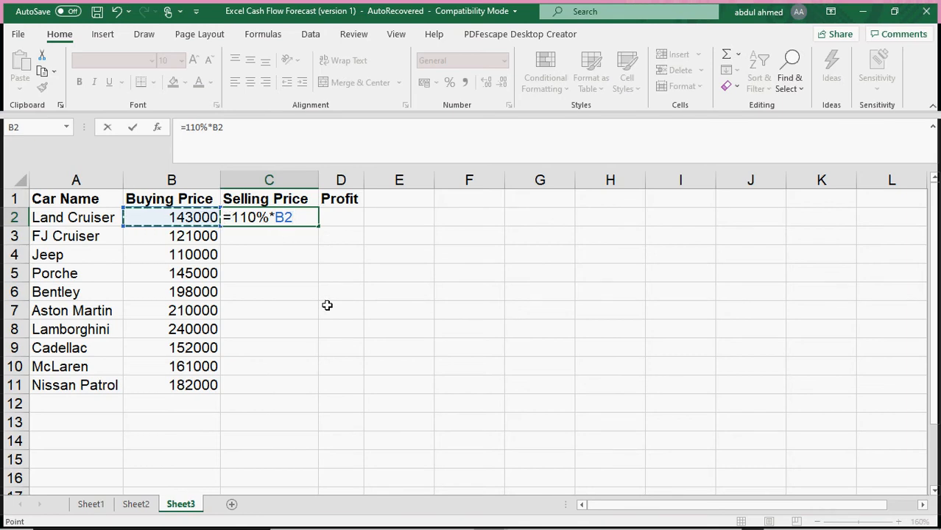
{"action": "key", "text": "Return"}
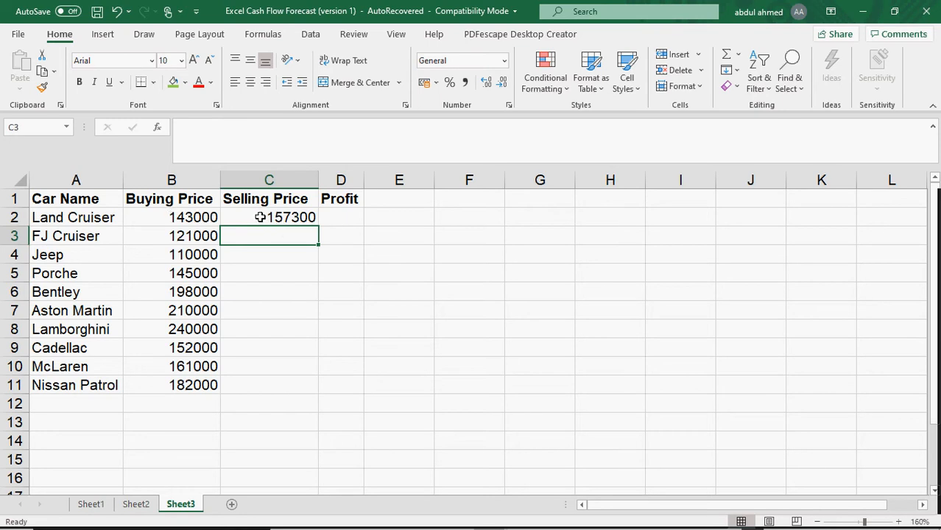
Calculate the FJ Cruiser's selling price in C3 with the formula =110%*B3.
{"action": "type", "text": "=110%*"}
{"action": "left_click", "coordinate": [180, 236]}
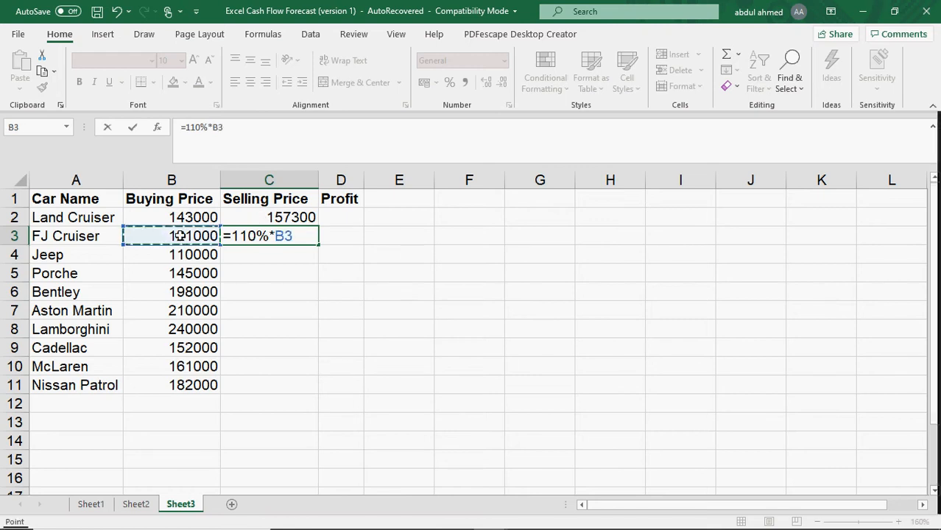
{"action": "key", "text": "Return"}
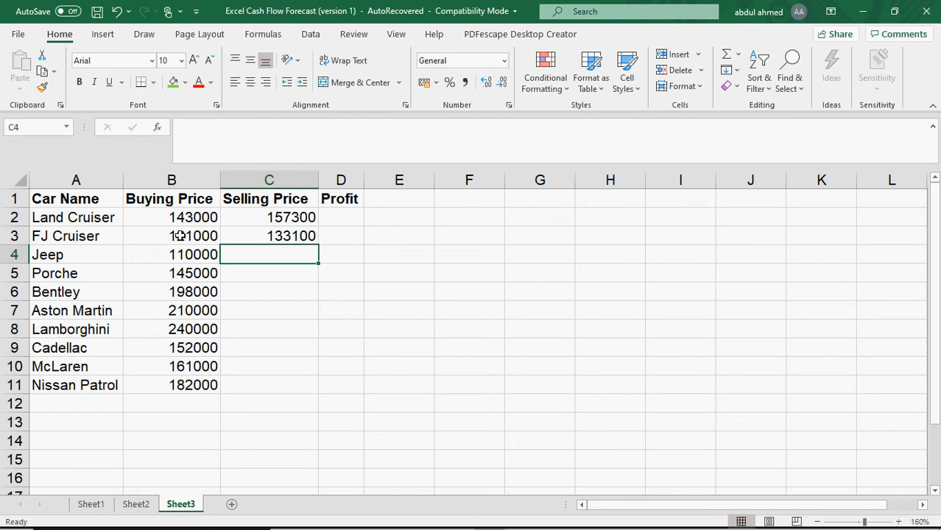
Calculate the Nissan Patrol's selling price in C11 with the formula =115%*B11.
{"action": "left_click", "coordinate": [271, 386]}
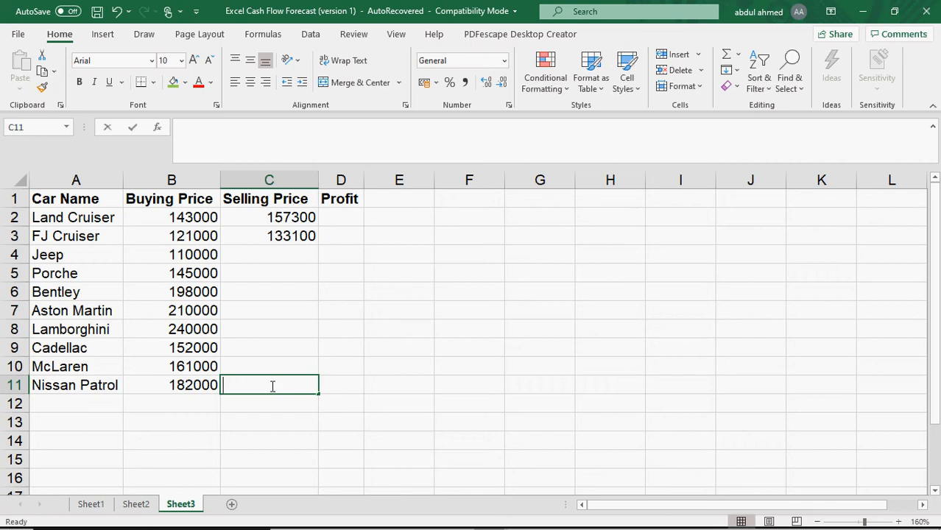
{"action": "type", "text": "=1"}
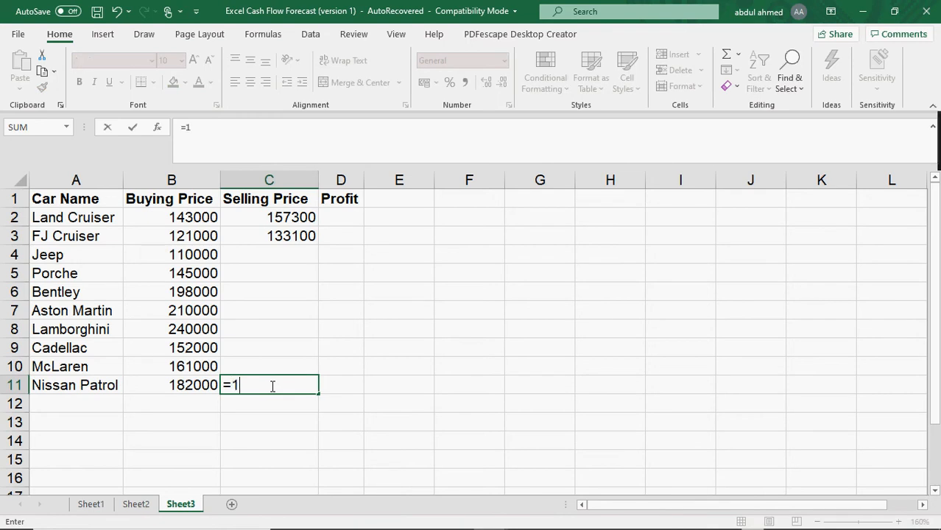
{"action": "type", "text": "15%*"}
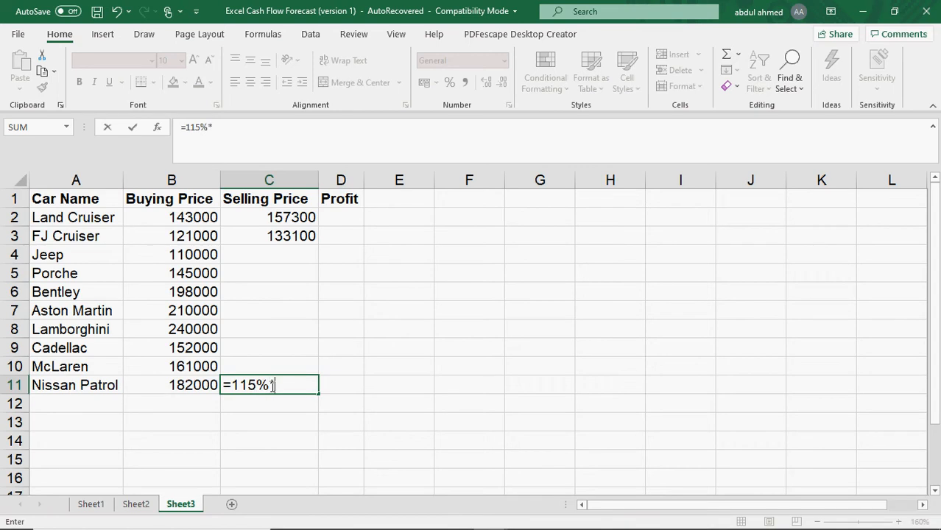
{"action": "left_click", "coordinate": [190, 383]}
{"action": "key", "text": "Return"}
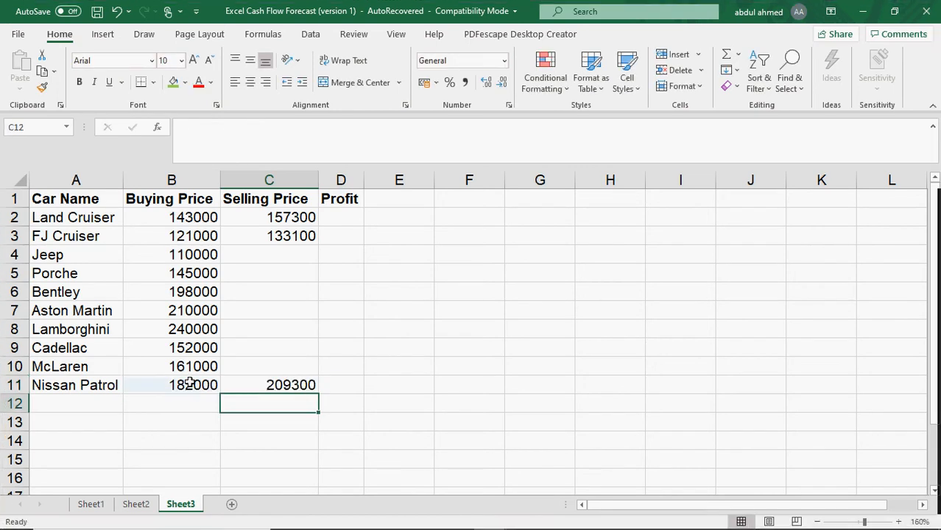
Fill the selling price formula from C3 down through C10.
{"action": "left_click", "coordinate": [290, 234]}
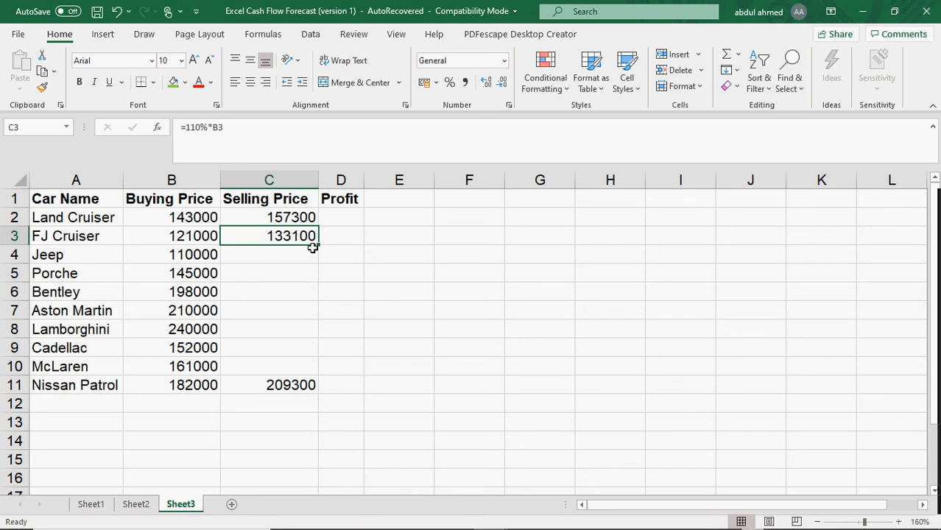
{"action": "left_click_drag", "start_coordinate": [321, 246], "coordinate": [302, 381]}
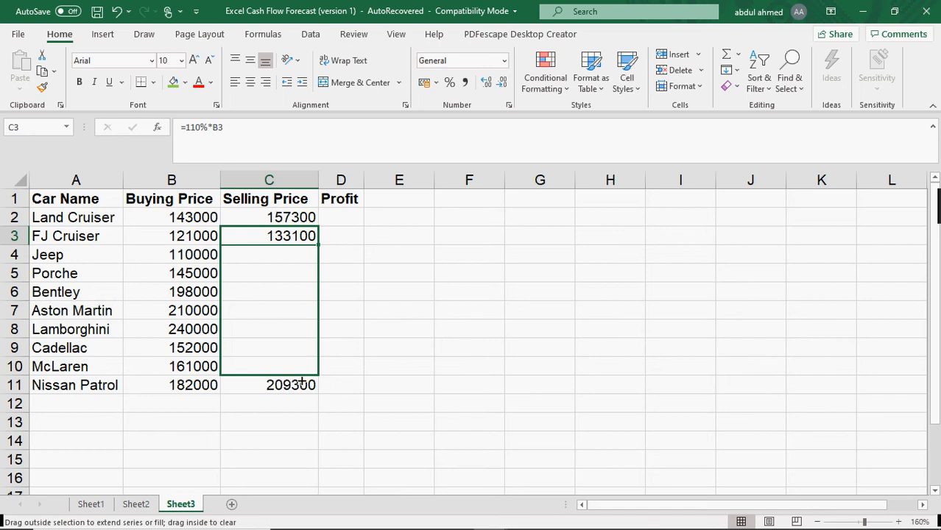
{"action": "left_click_drag", "start_coordinate": [301, 381], "coordinate": [301, 381]}
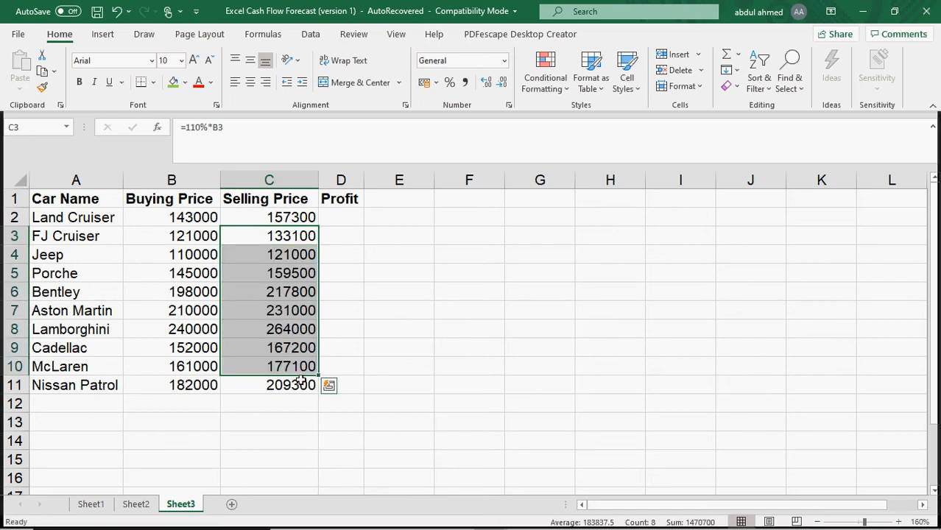
Calculate the Land Cruiser's profit in D2 with the formula =C2-B2.
{"action": "left_click", "coordinate": [345, 215]}
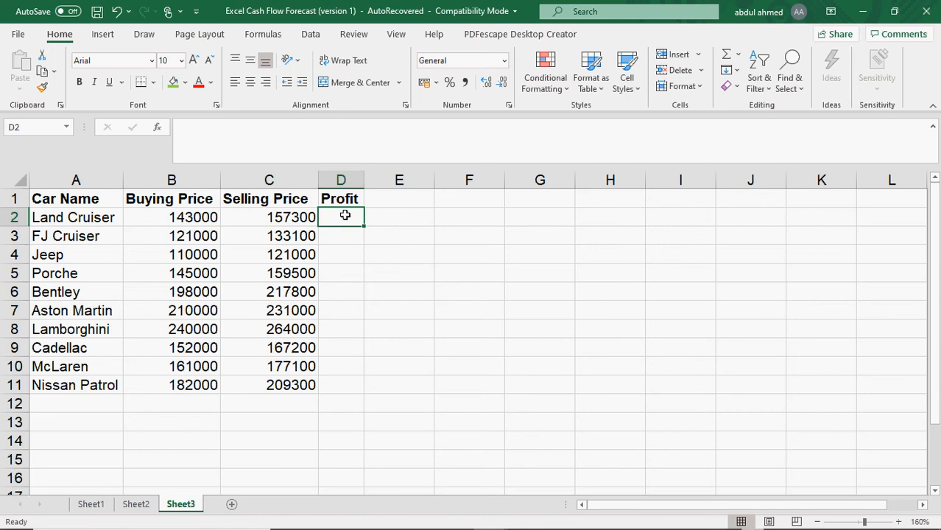
{"action": "type", "text": "="}
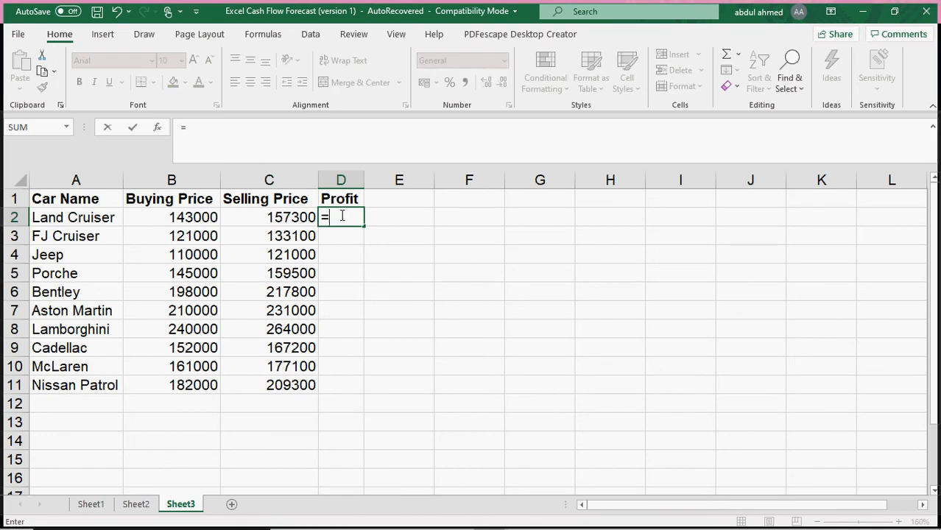
{"action": "left_click", "coordinate": [294, 217]}
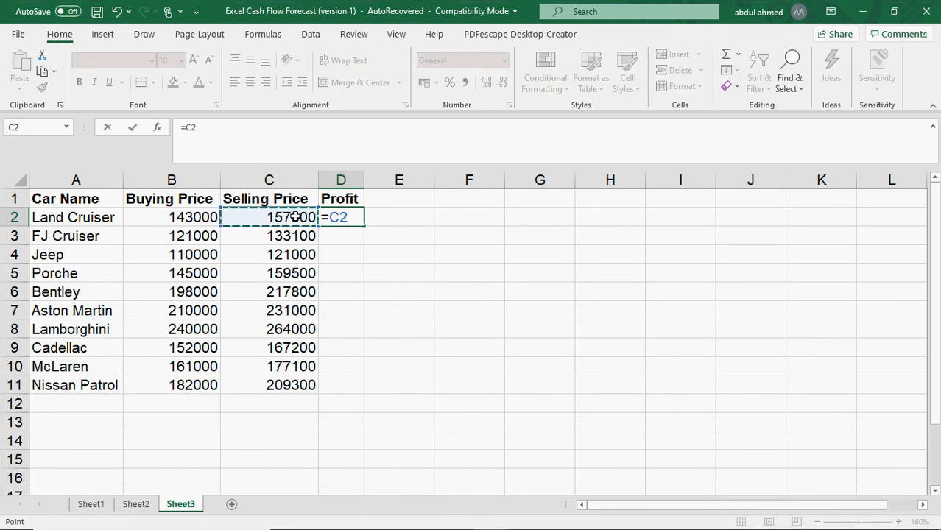
{"action": "type", "text": "-"}
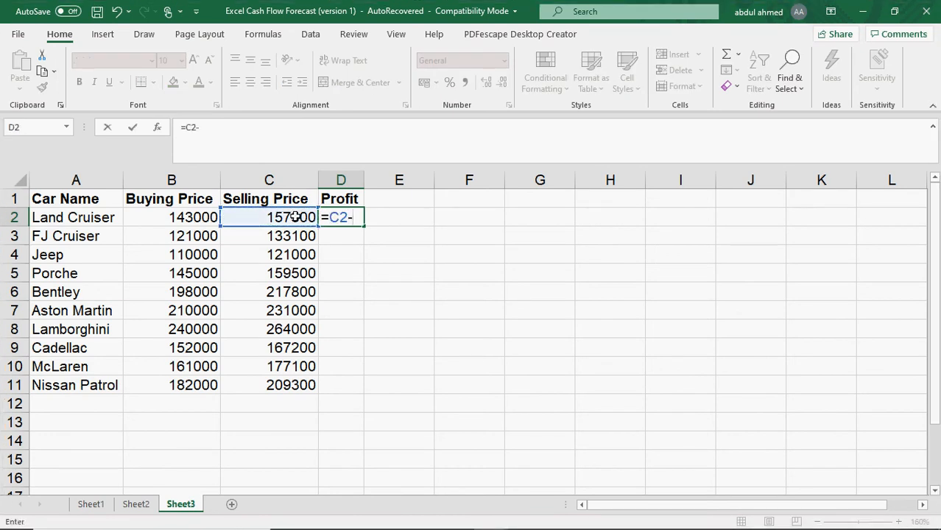
{"action": "left_click", "coordinate": [212, 217]}
{"action": "key", "text": "Return"}
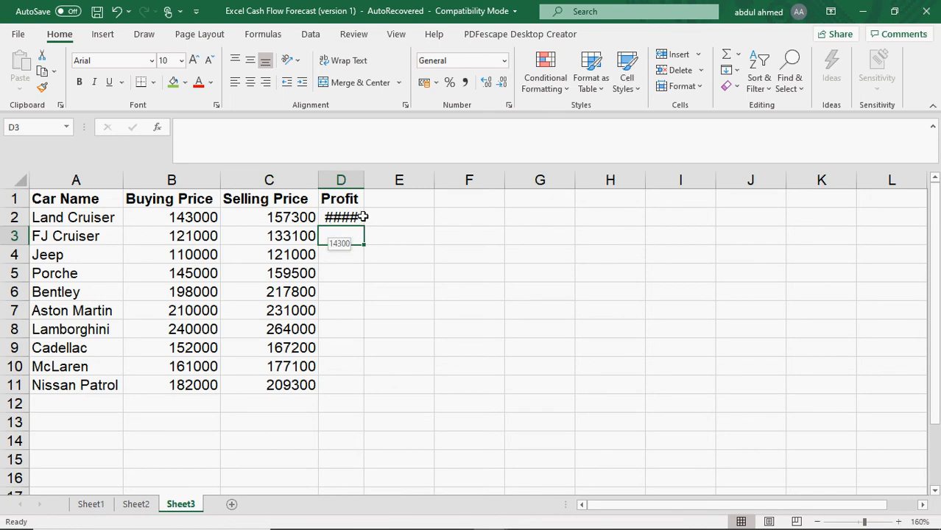
Autofit the width of column D and fill the profit formula from D2 down through D11.
{"action": "double_click", "coordinate": [364, 174]}
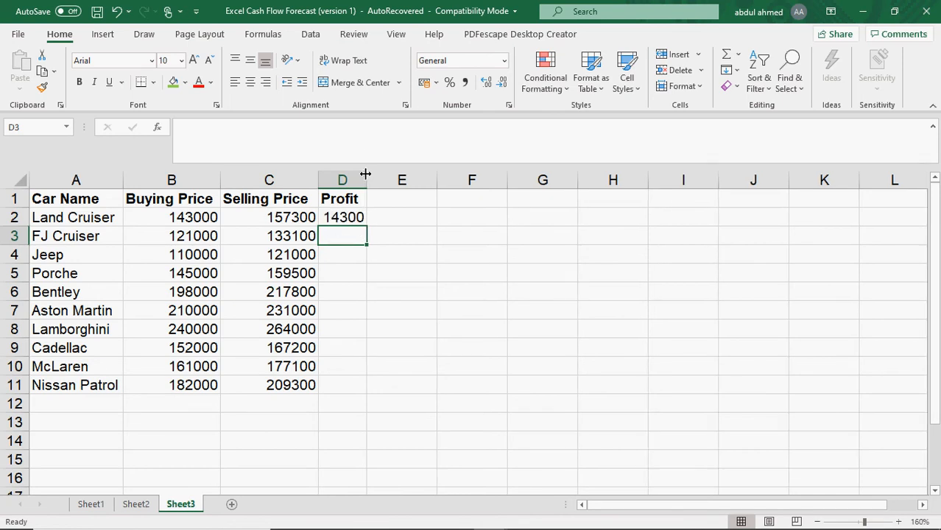
{"action": "left_click", "coordinate": [360, 221]}
{"action": "left_click_drag", "start_coordinate": [365, 226], "coordinate": [345, 396]}
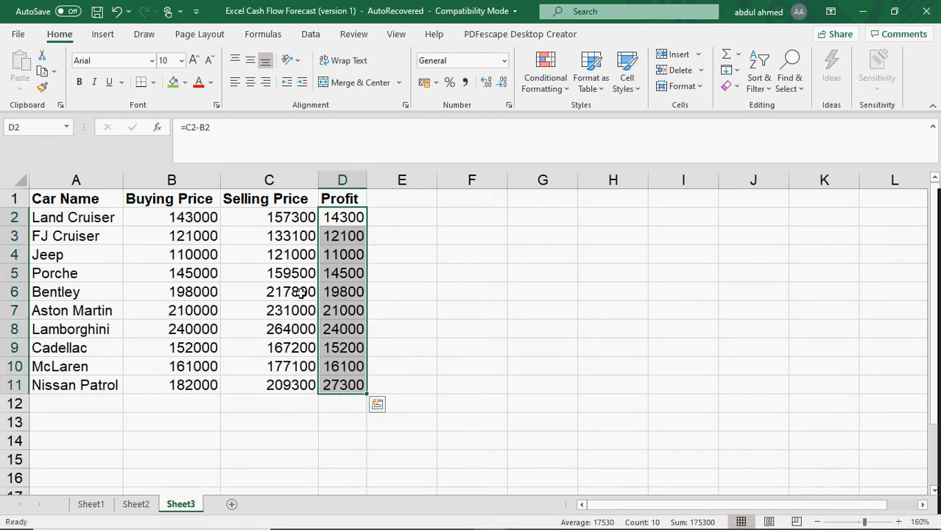
Examine the selling price formula in C2 by highlighting its full text.
{"action": "left_click", "coordinate": [281, 217]}
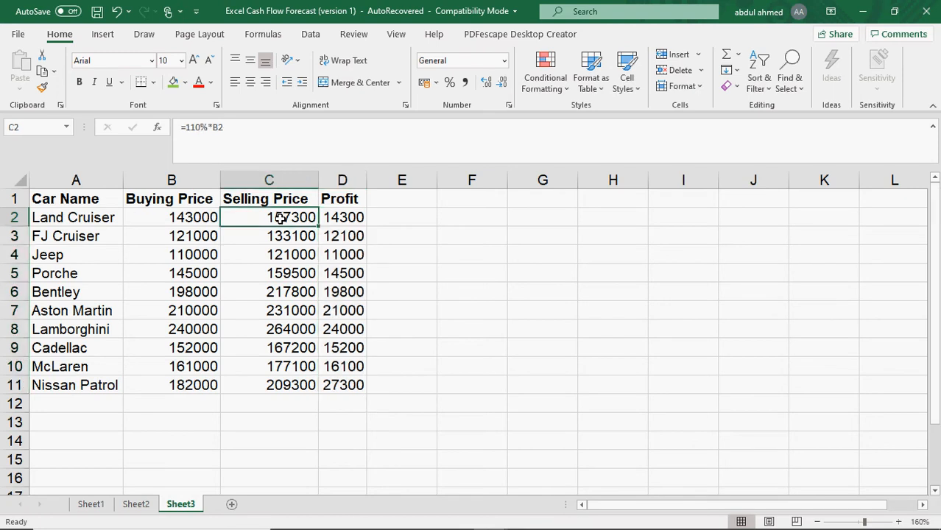
{"action": "left_click", "coordinate": [236, 127]}
{"action": "left_click_drag", "start_coordinate": [236, 126], "coordinate": [173, 127]}
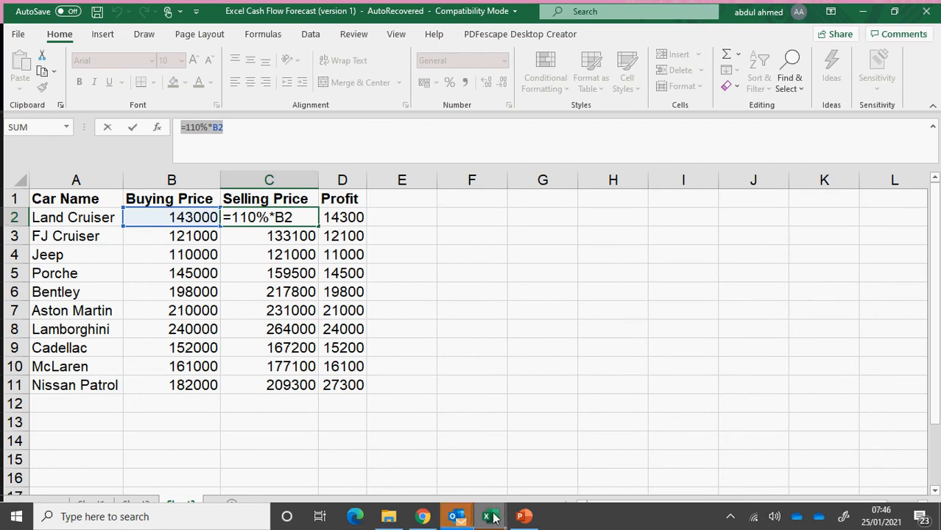
Bring up the pending calendar reminders and dismiss all of them.
{"action": "mouse_move", "coordinate": [456, 516]}
{"action": "left_click", "coordinate": [531, 449]}
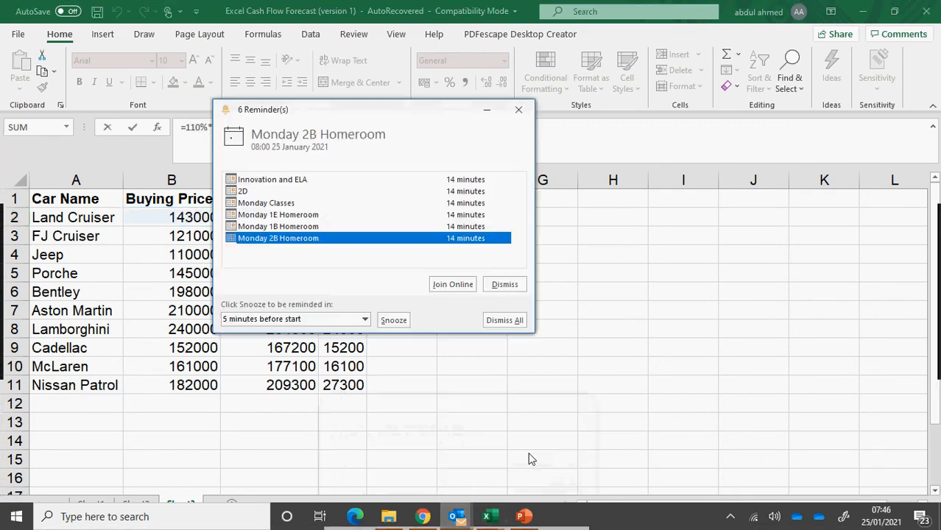
{"action": "left_click", "coordinate": [504, 320]}
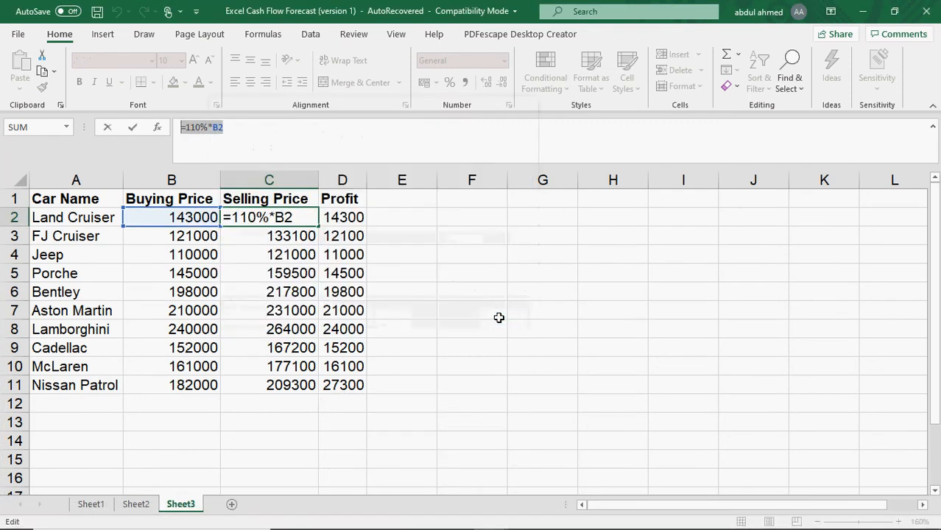
Cancel the formula edit in C2 and examine the profit formula in D2.
{"action": "left_click", "coordinate": [345, 216]}
{"action": "key", "text": "Escape"}
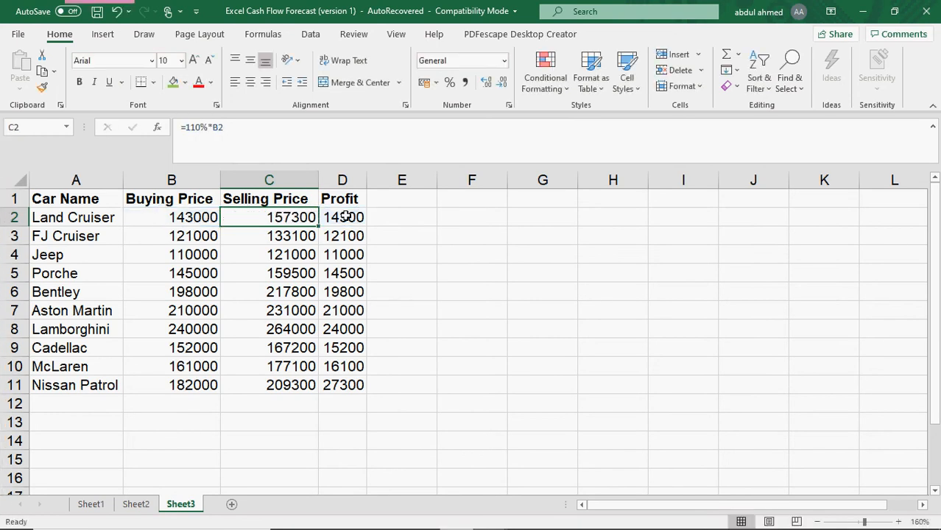
{"action": "left_click", "coordinate": [345, 217]}
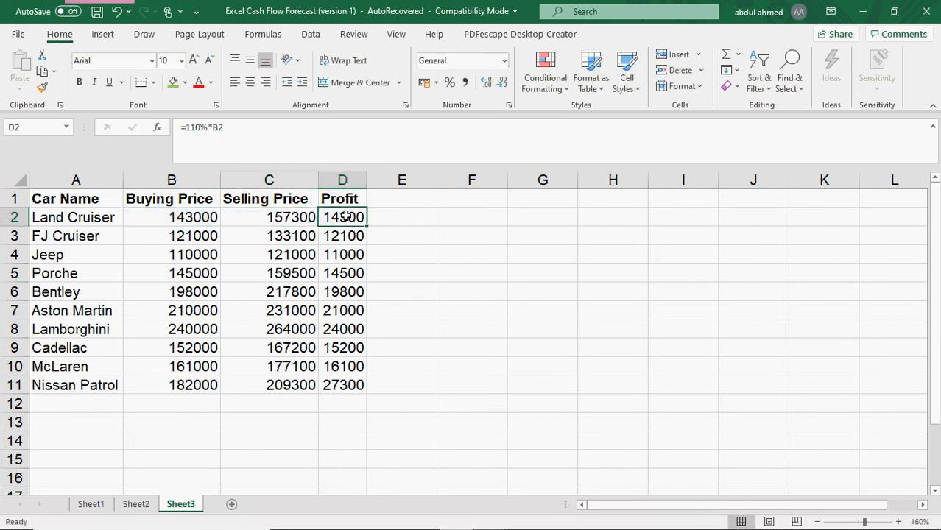
{"action": "left_click", "coordinate": [402, 201]}
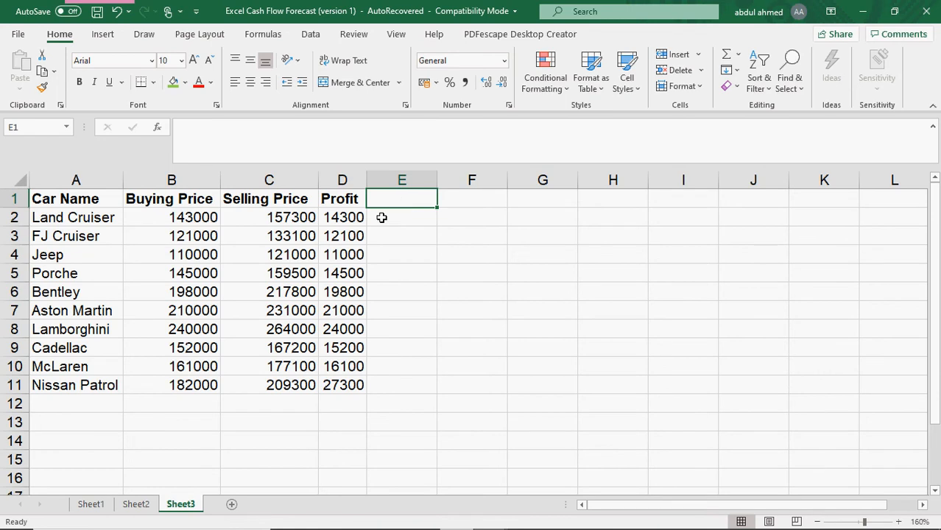
{"action": "left_click", "coordinate": [381, 217]}
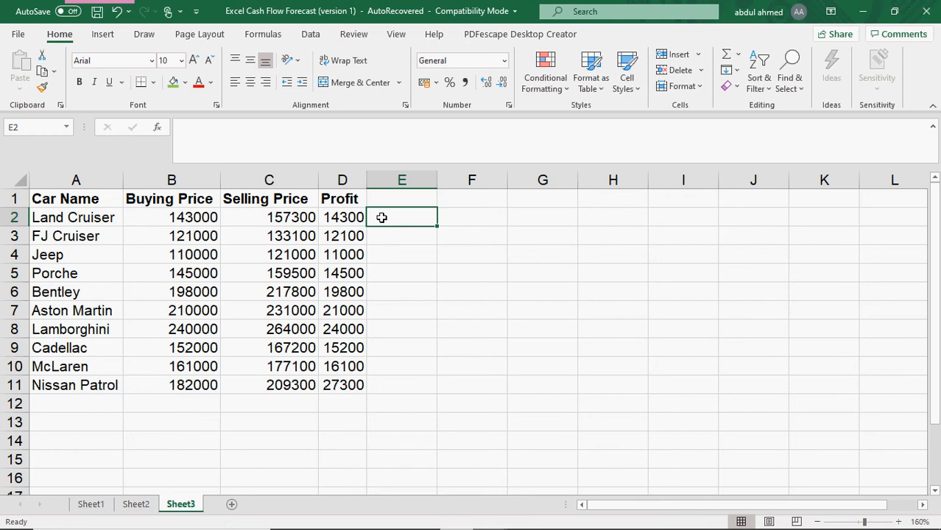
{"action": "left_click", "coordinate": [567, 89]}
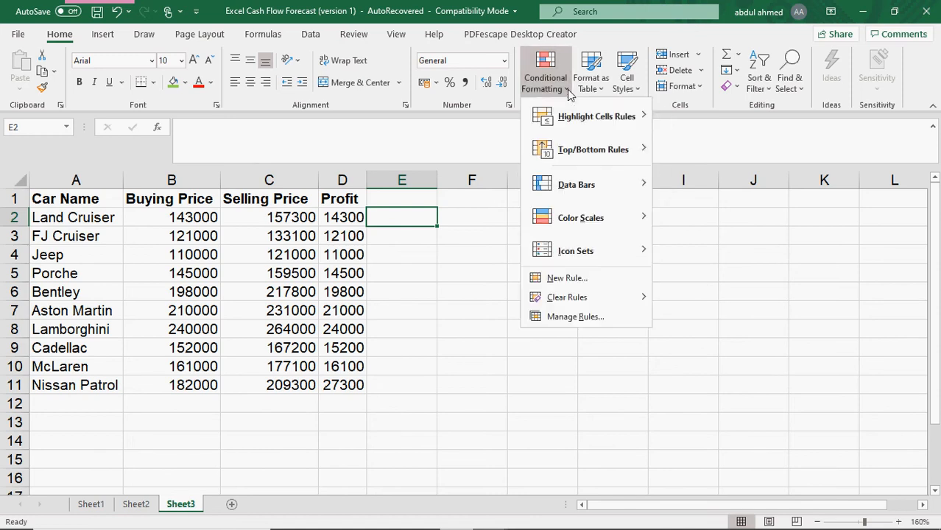
{"action": "left_click", "coordinate": [558, 284]}
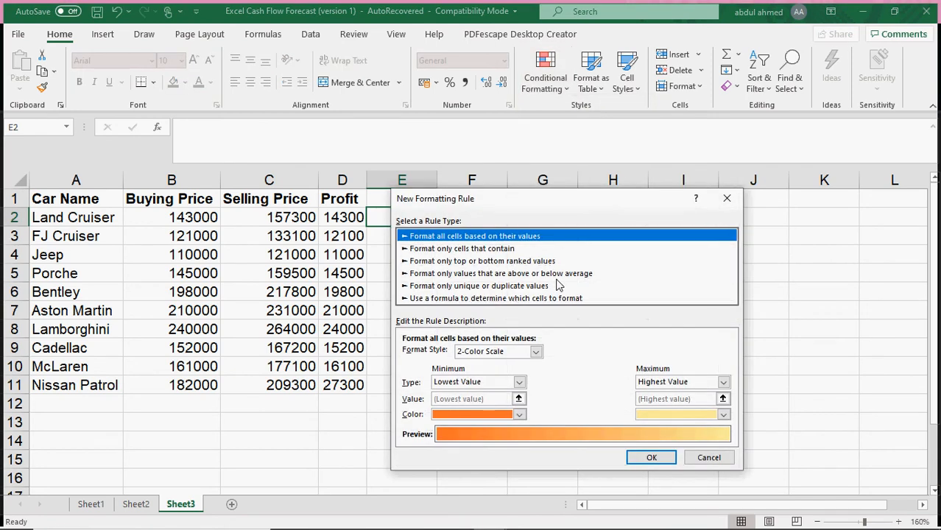
{"action": "left_click_drag", "start_coordinate": [519, 198], "coordinate": [628, 178]}
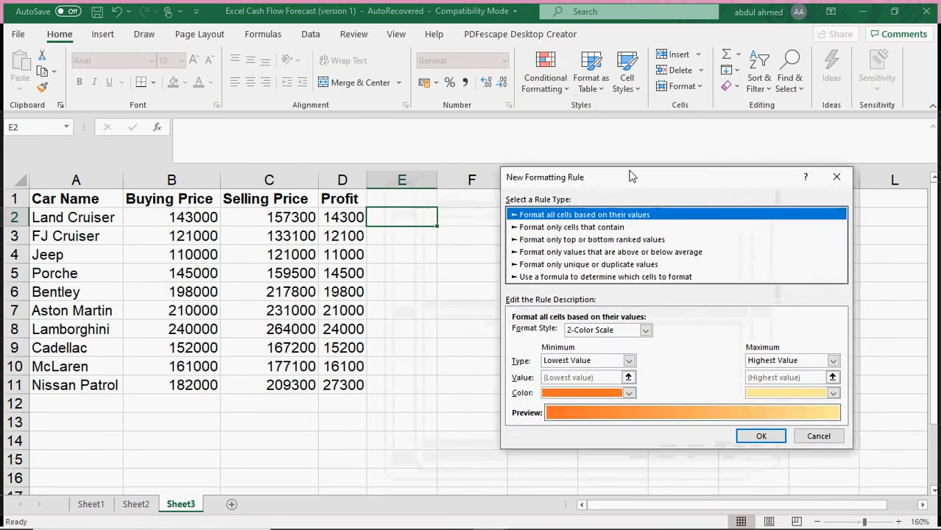
{"action": "left_click", "coordinate": [550, 228]}
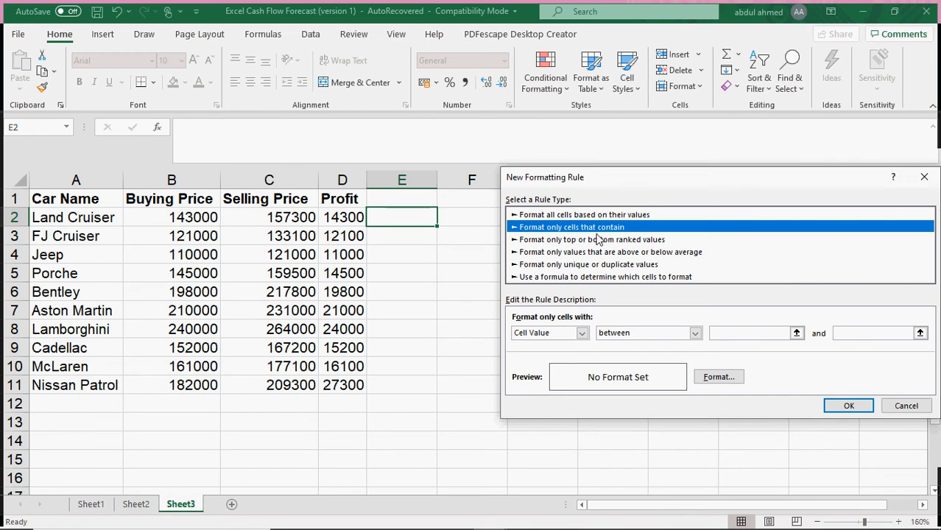
{"action": "left_click", "coordinate": [695, 333]}
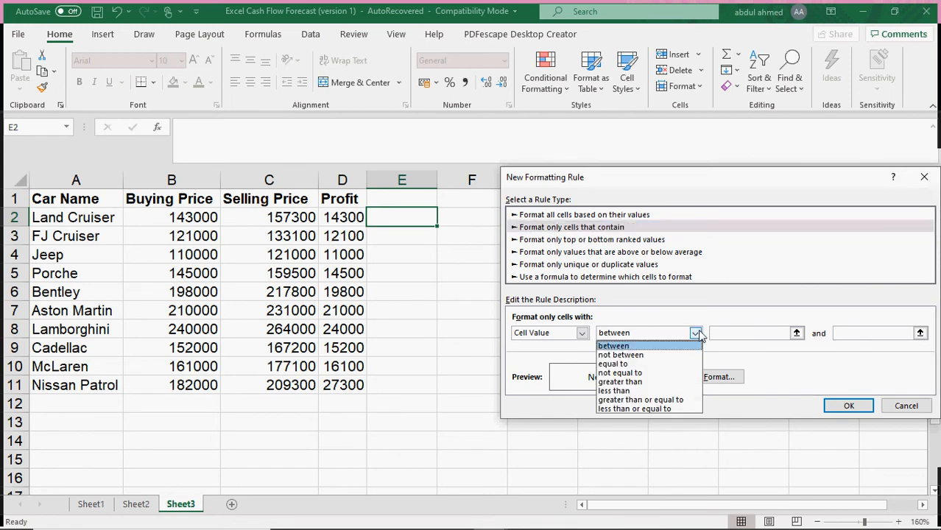
{"action": "left_click", "coordinate": [657, 364]}
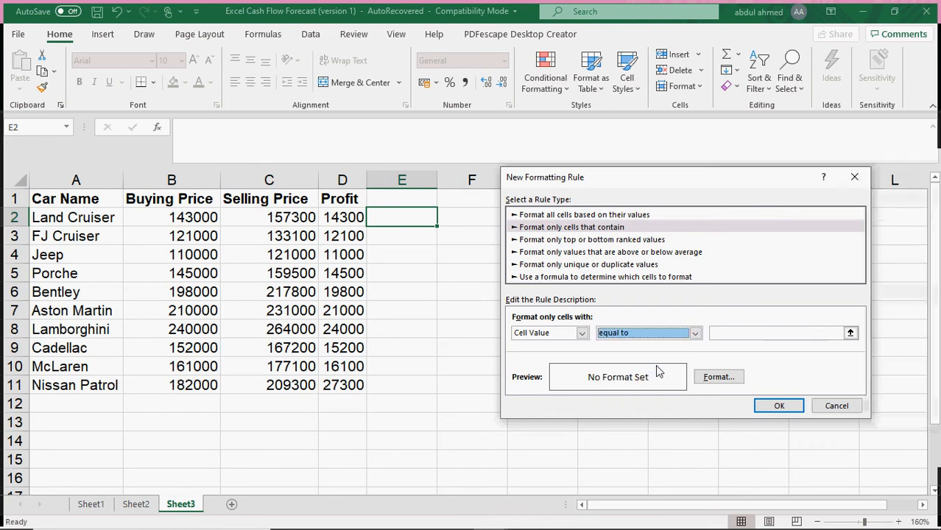
{"action": "left_click", "coordinate": [733, 333]}
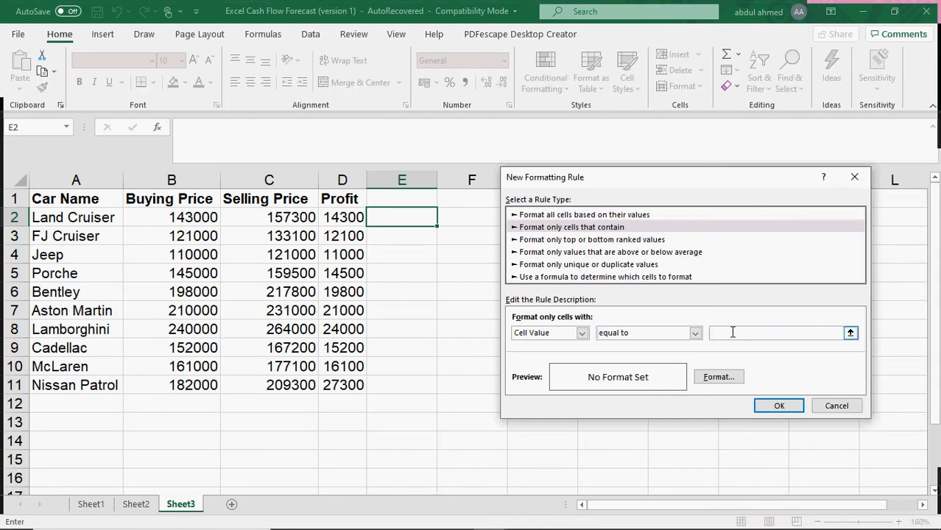
{"action": "left_click", "coordinate": [844, 406]}
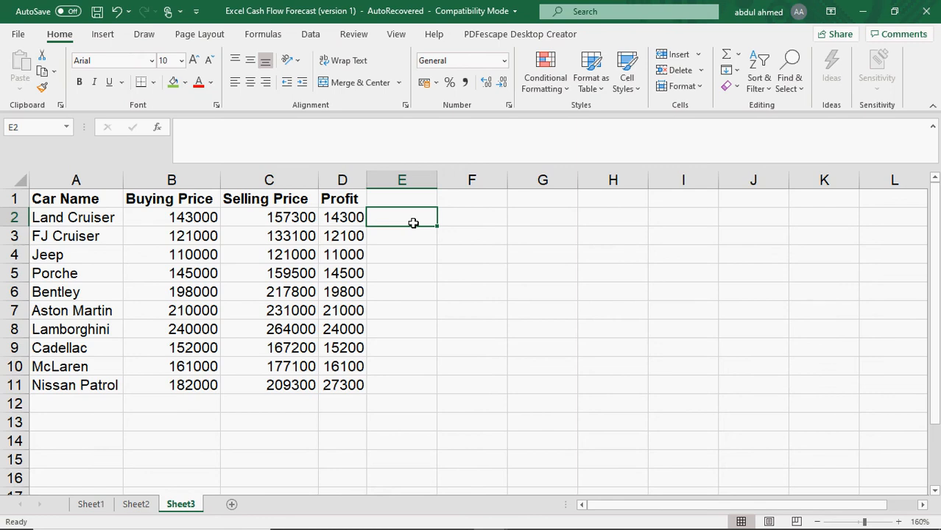
Write the formula =IF(D2>15000,"High Profit","Low Profit") in cell E2.
{"action": "type", "text": "="}
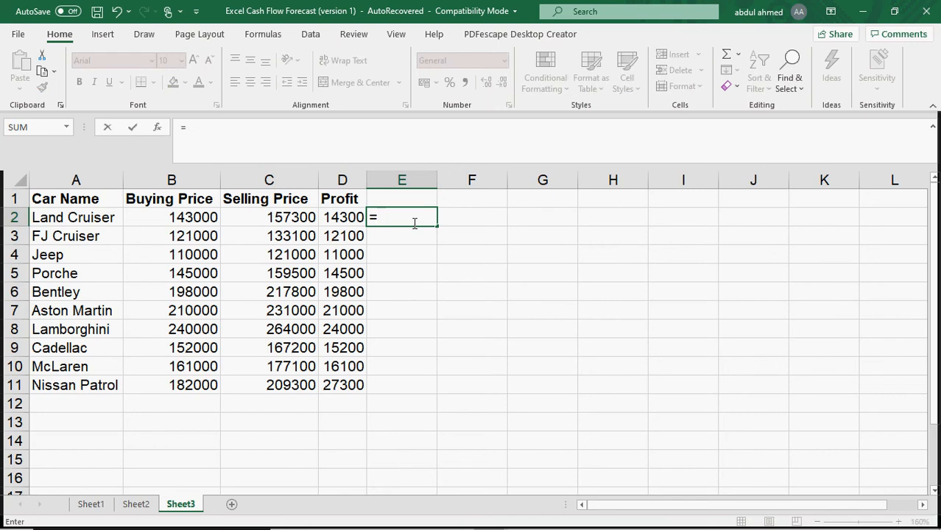
{"action": "type", "text": "if("}
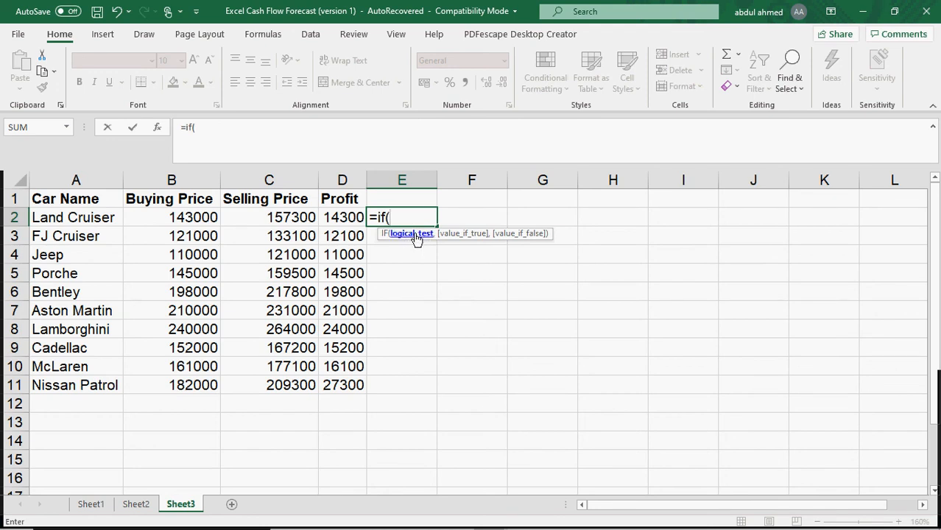
{"action": "left_click", "coordinate": [339, 215]}
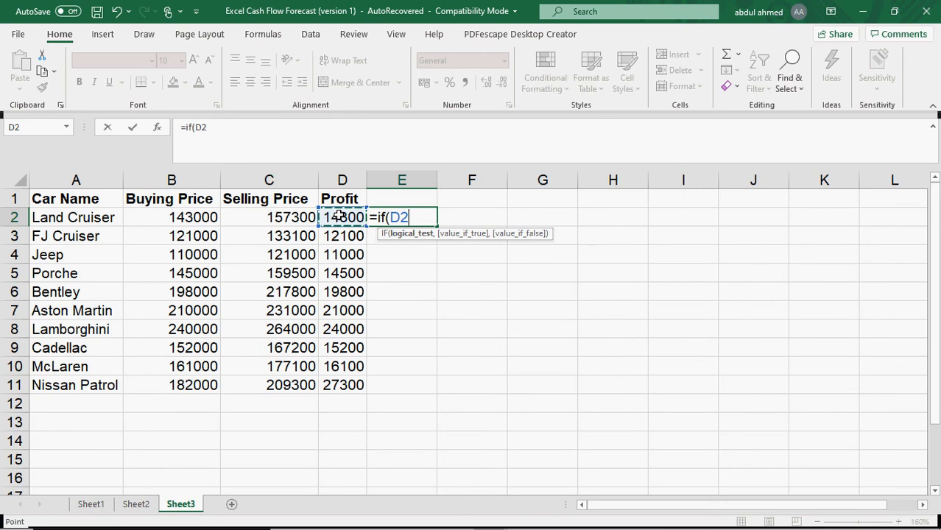
{"action": "type", "text": ">"}
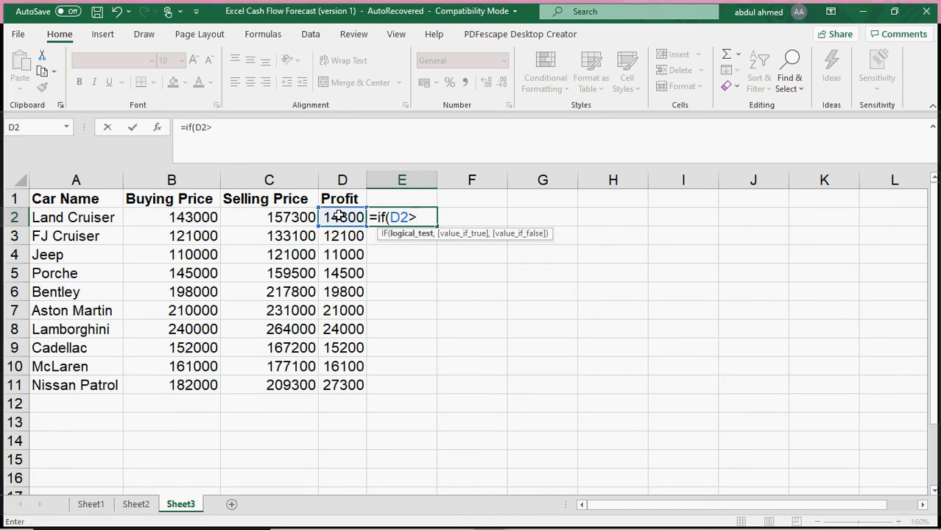
{"action": "type", "text": "15000"}
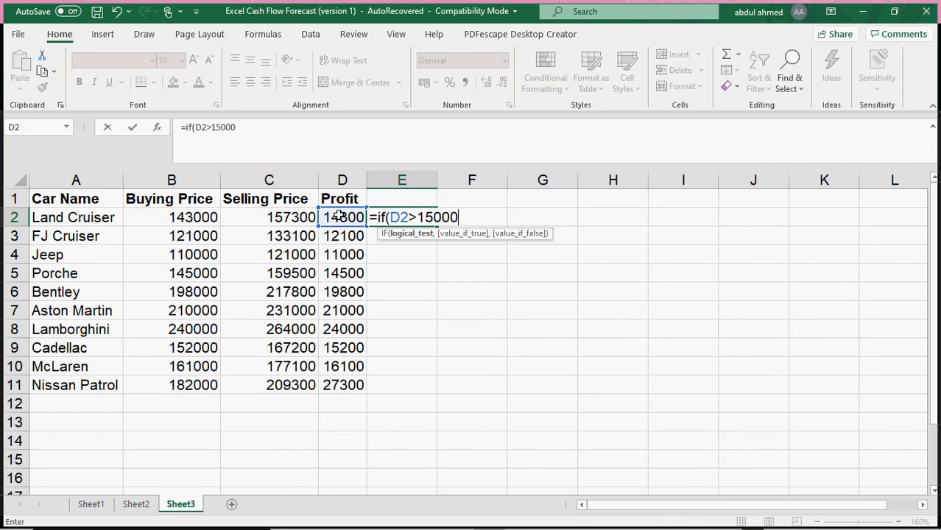
{"action": "type", "text": ","}
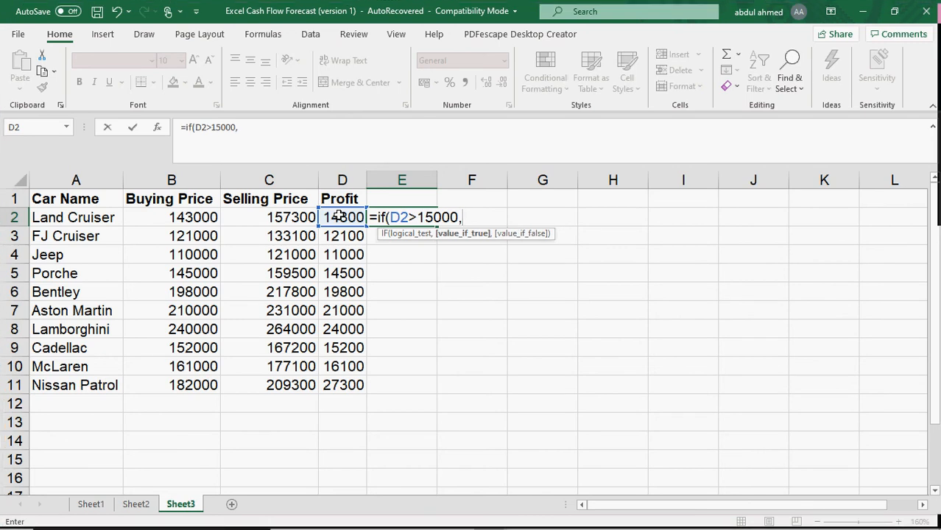
{"action": "type", "text": "\"High Profit\""}
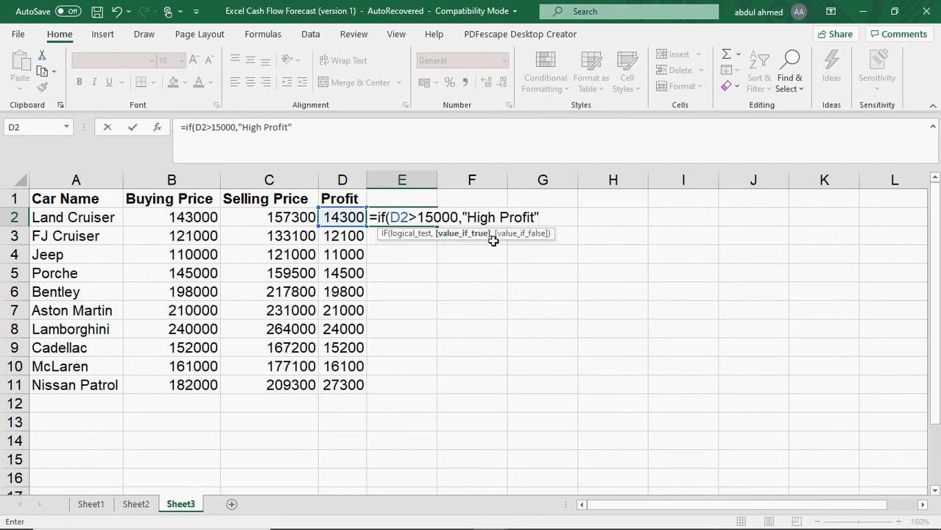
{"action": "type", "text": ",\""}
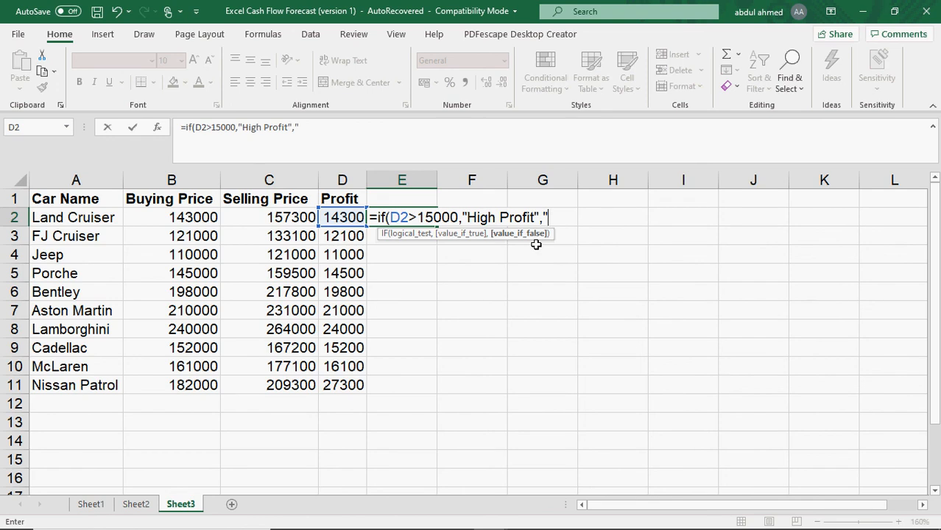
{"action": "type", "text": "Low"}
{"action": "type", "text": " Profit"}
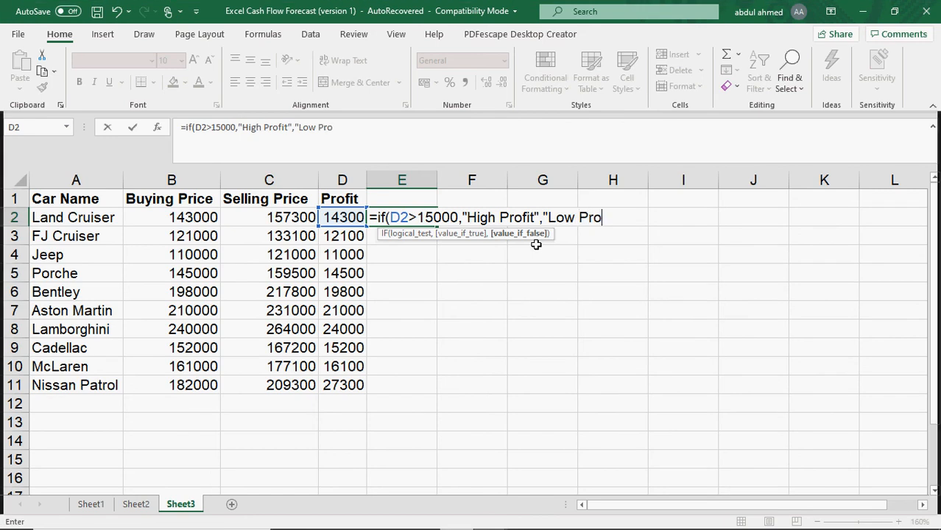
{"action": "type", "text": "\""}
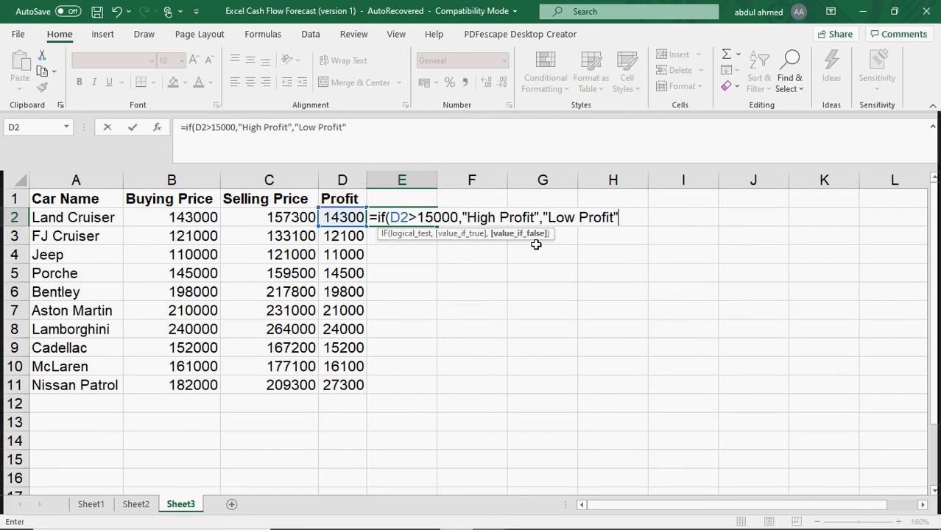
{"action": "type", "text": ")"}
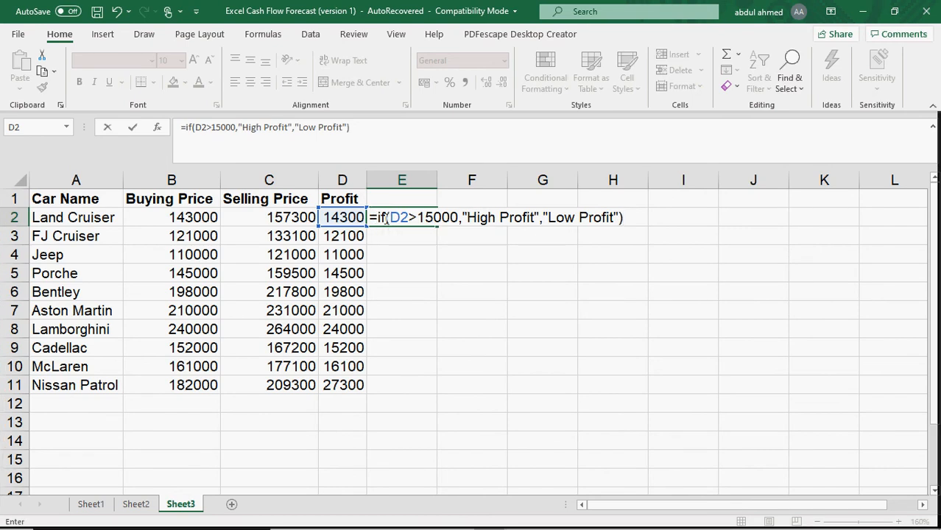
Dismiss all calendar reminders and the Outlook notification covering the worksheet.
{"action": "left_click", "coordinate": [504, 320]}
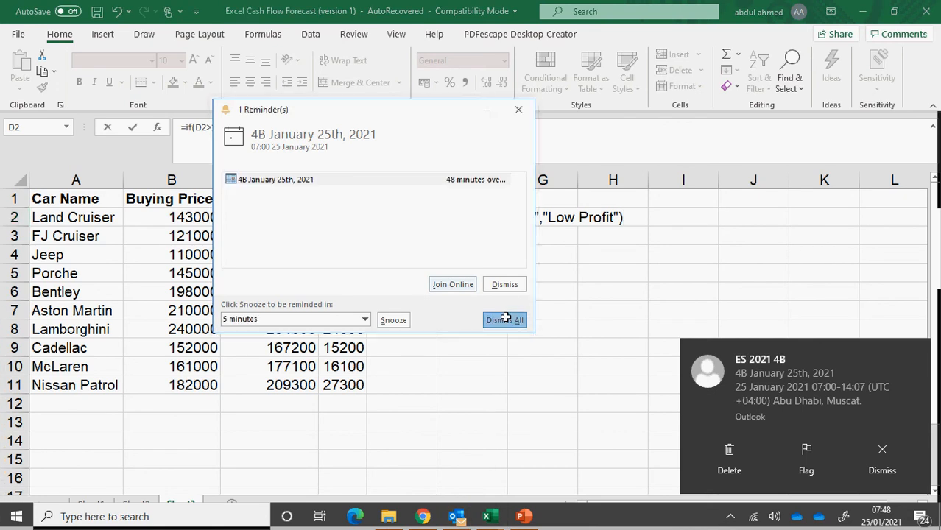
{"action": "left_click", "coordinate": [882, 456]}
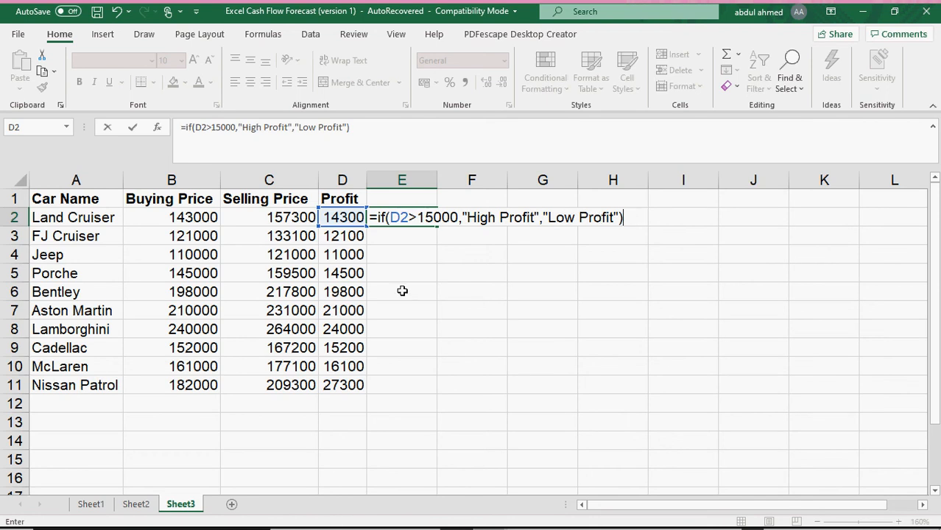
Commit the profit rating formula in E2 and fill it down through E11.
{"action": "key", "text": "Return"}
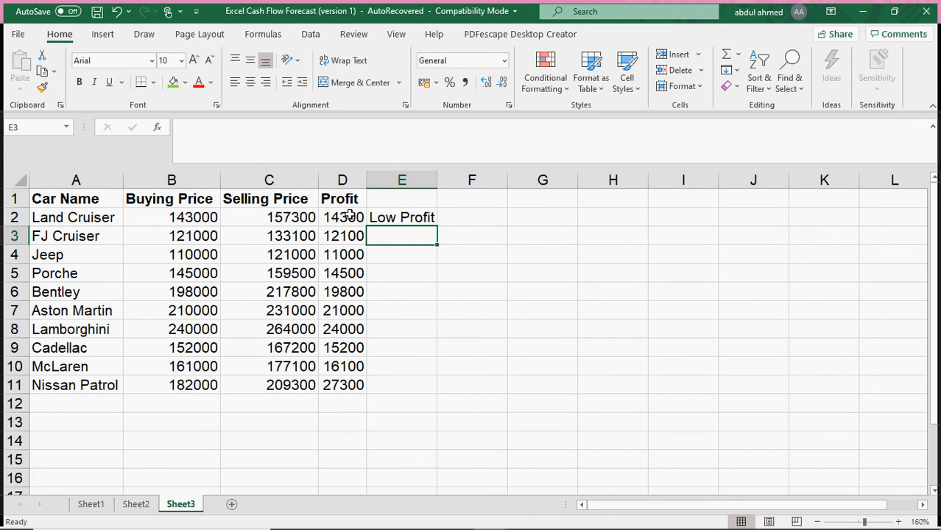
{"action": "left_click", "coordinate": [401, 218]}
{"action": "left_click_drag", "start_coordinate": [437, 226], "coordinate": [407, 395]}
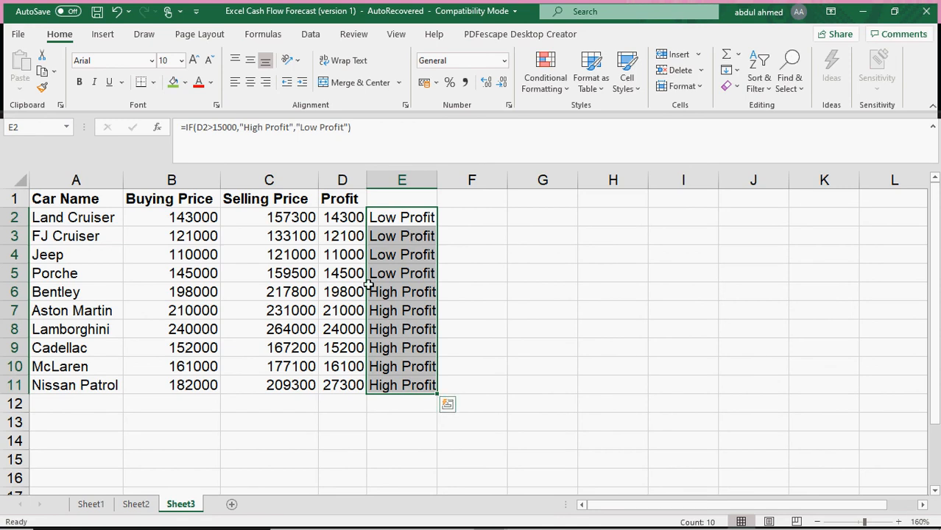
Change the McLaren selling price formula in C10 to =100%*B10.
{"action": "left_click", "coordinate": [346, 367]}
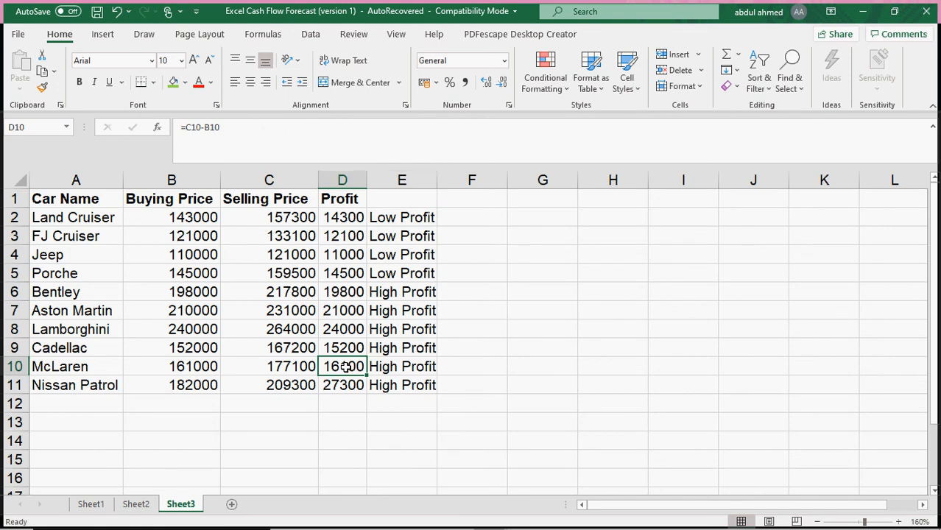
{"action": "left_click", "coordinate": [301, 366]}
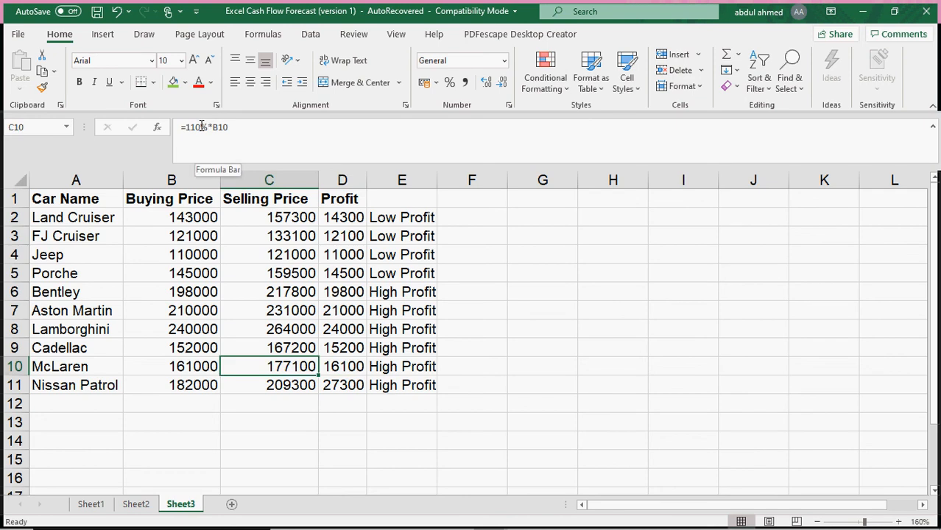
{"action": "left_click_drag", "start_coordinate": [201, 126], "coordinate": [188, 126]}
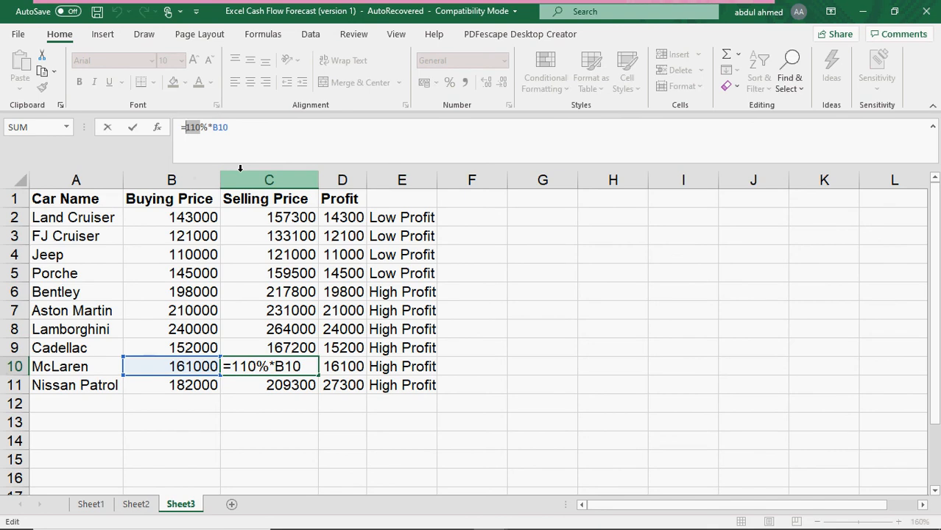
{"action": "type", "text": "100"}
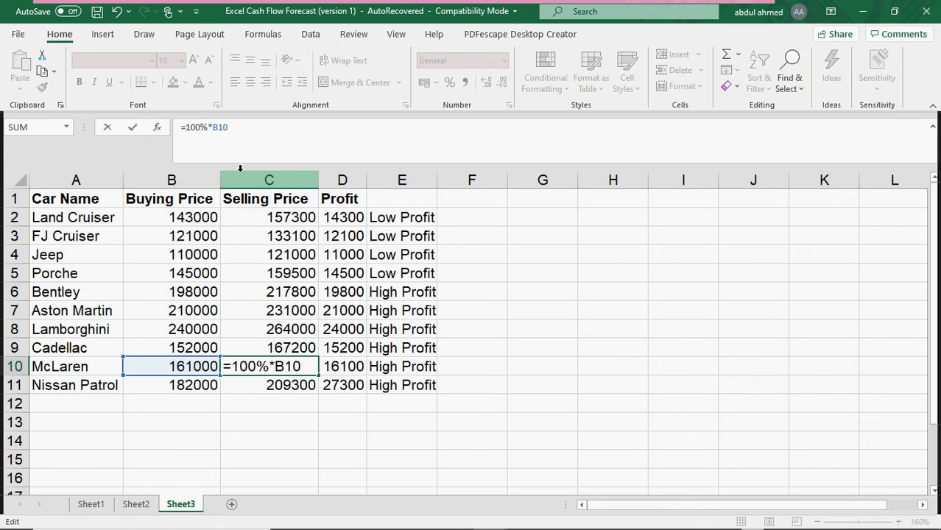
{"action": "key", "text": "Return"}
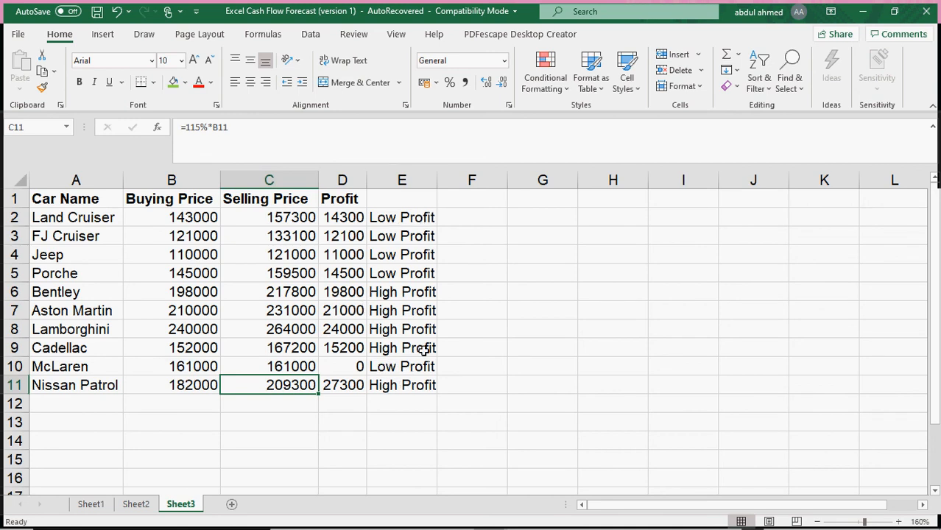
Start a conditional formatting rule on E2:E11 for cells whose value is equal to Low Profit.
{"action": "left_click", "coordinate": [427, 217]}
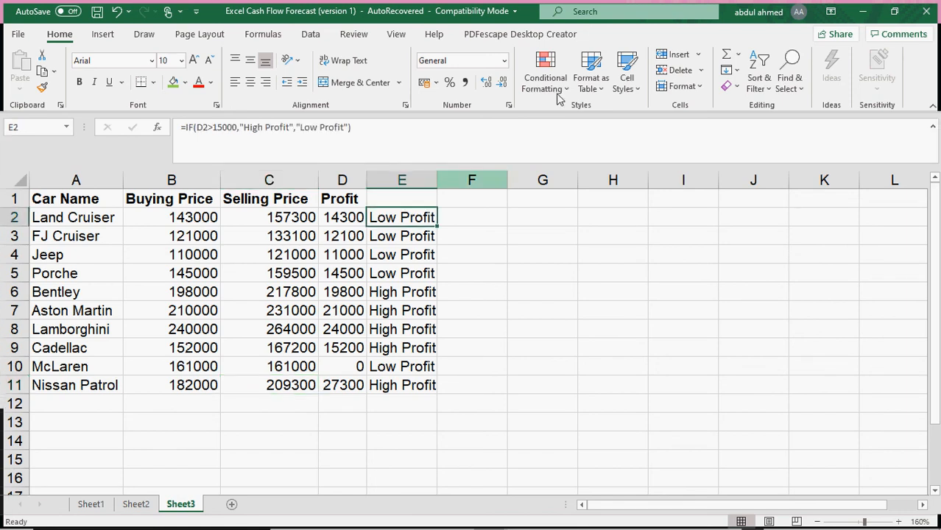
{"action": "left_click_drag", "start_coordinate": [413, 219], "coordinate": [385, 387]}
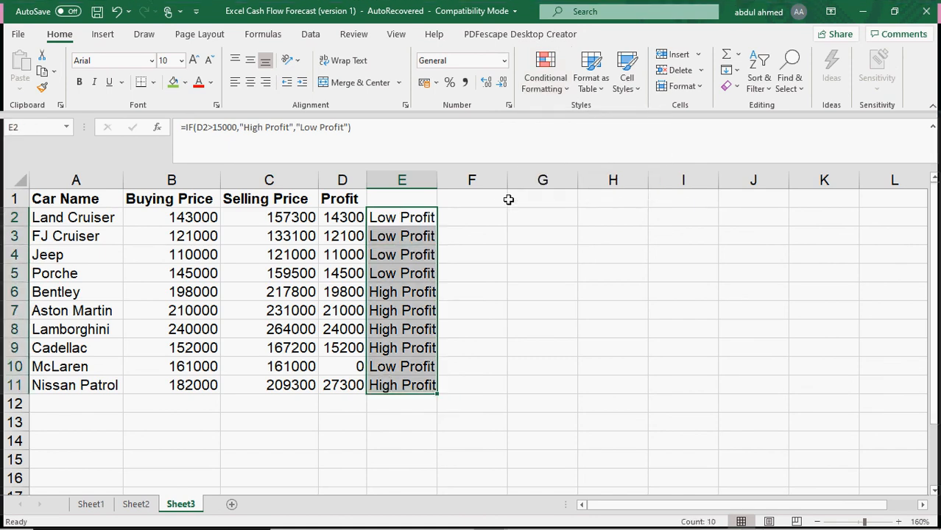
{"action": "left_click", "coordinate": [569, 93]}
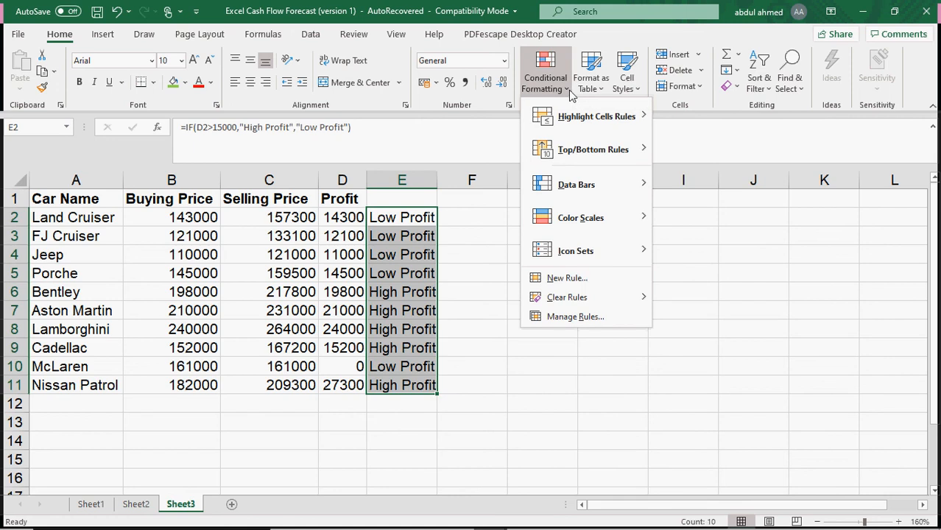
{"action": "left_click", "coordinate": [558, 283]}
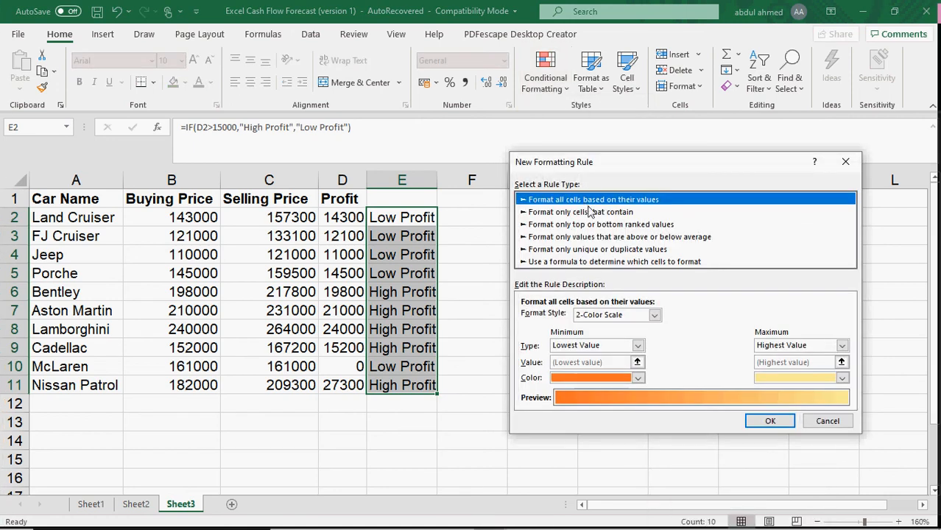
{"action": "left_click", "coordinate": [592, 213]}
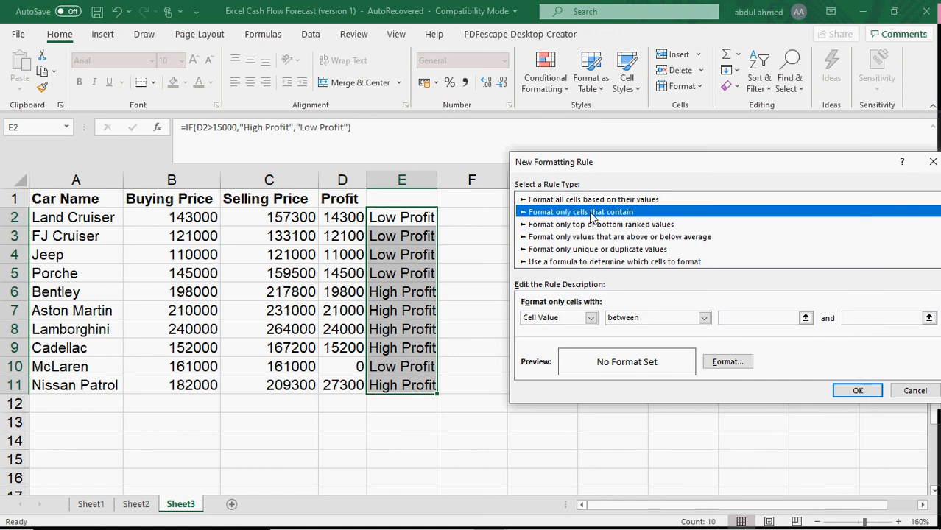
{"action": "left_click", "coordinate": [704, 317]}
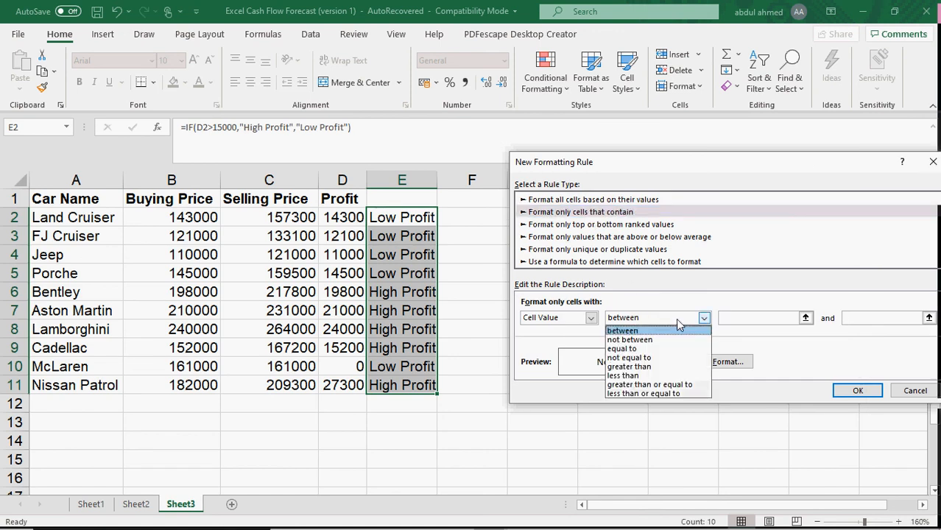
{"action": "left_click", "coordinate": [666, 349]}
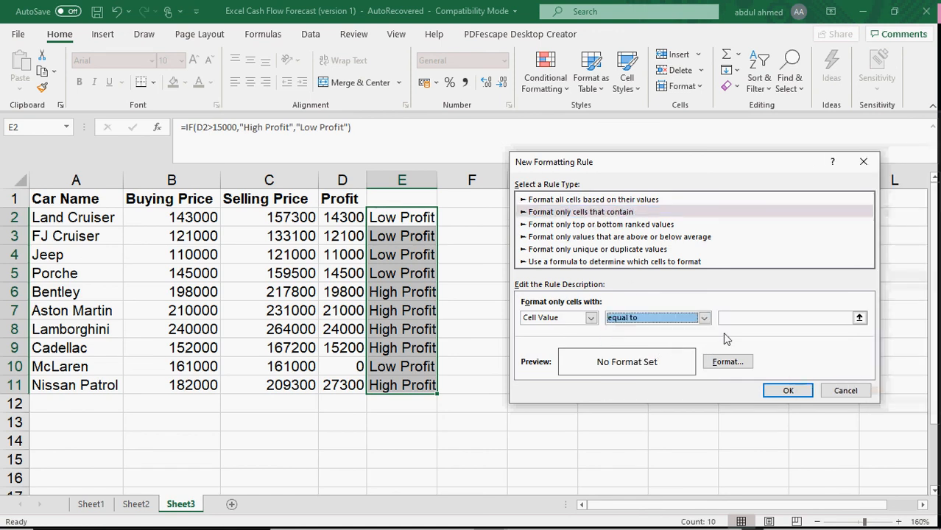
{"action": "left_click", "coordinate": [762, 317]}
{"action": "type", "text": "Low"}
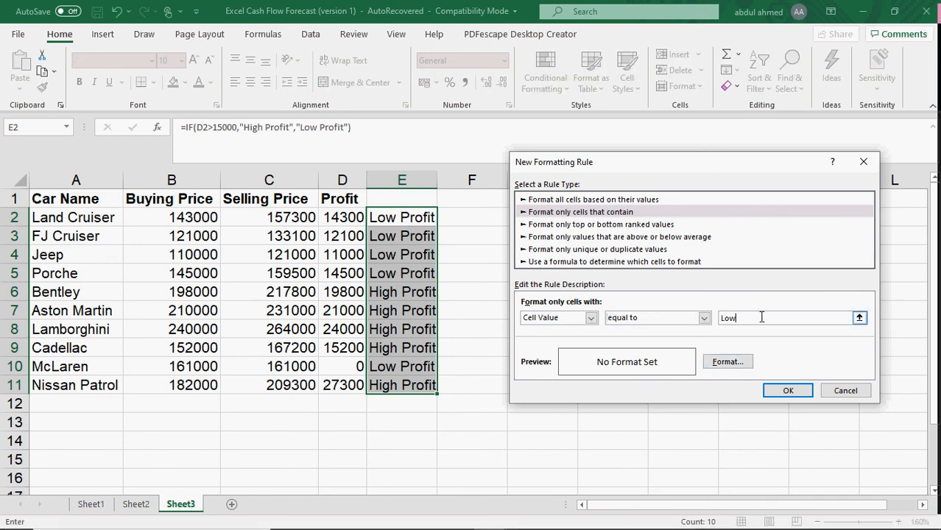
{"action": "type", "text": " Profit"}
Give the Low Profit rule a bright red fill and apply it to the selected cells.
{"action": "left_click", "coordinate": [725, 363]}
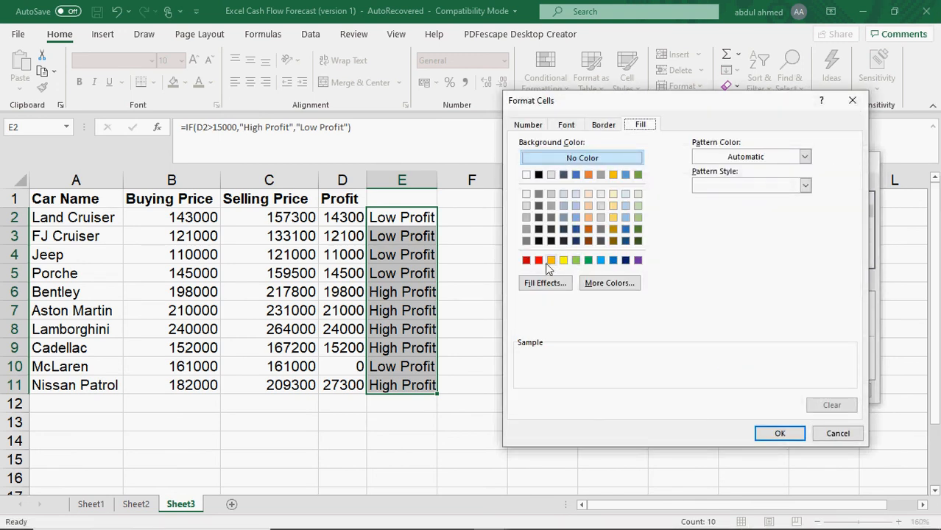
{"action": "left_click", "coordinate": [539, 261]}
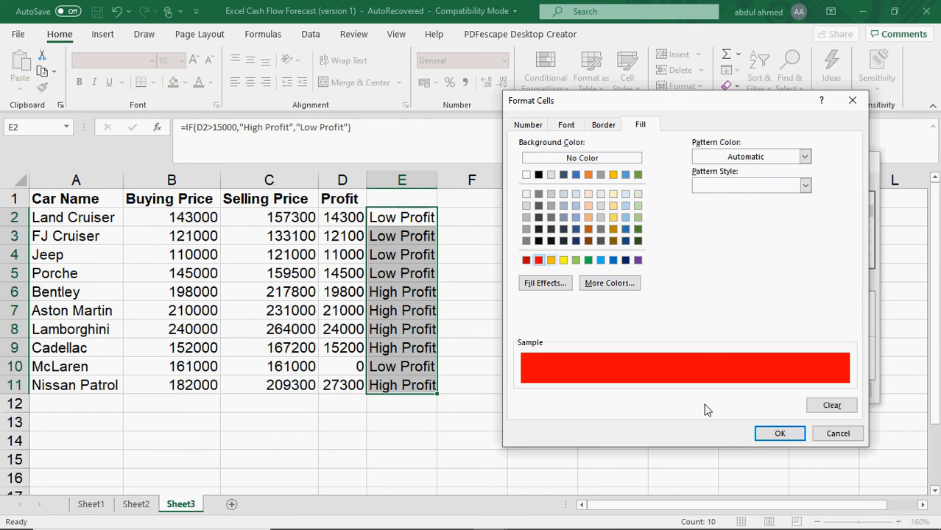
{"action": "left_click", "coordinate": [782, 435]}
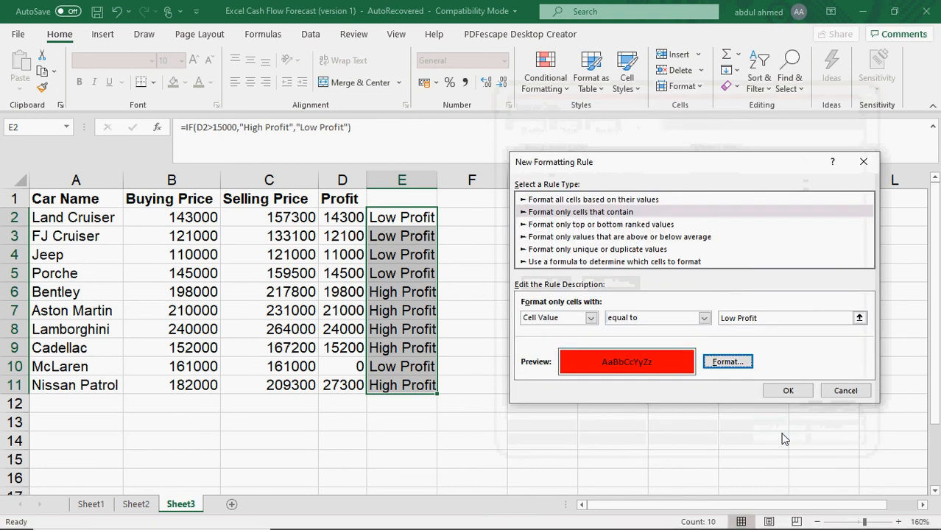
{"action": "left_click", "coordinate": [795, 394]}
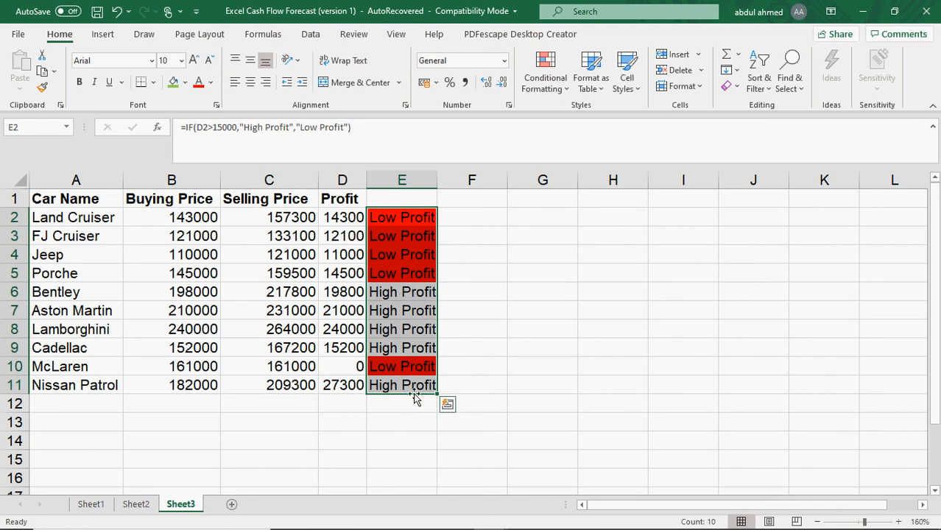
Add a second rule through the Rules Manager for E2:E11 cells whose value is equal to High Profit.
{"action": "left_click", "coordinate": [567, 92]}
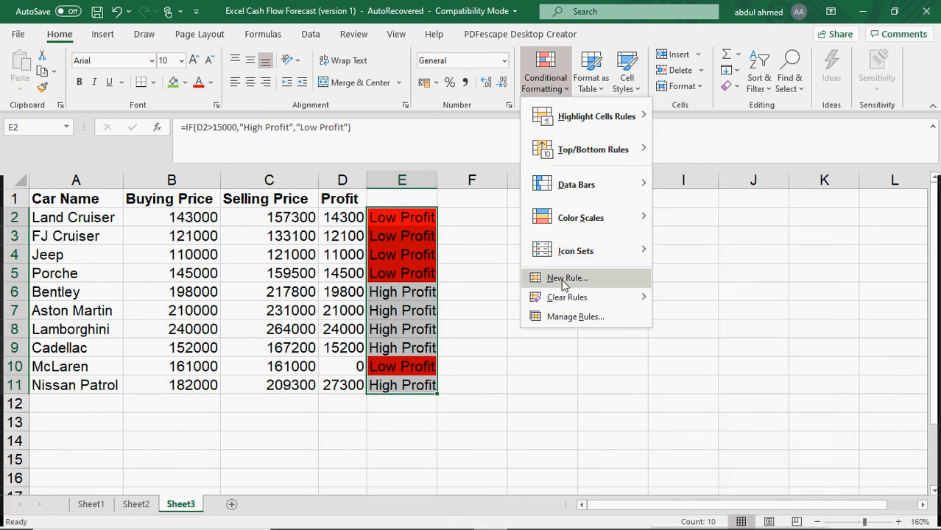
{"action": "left_click", "coordinate": [561, 318]}
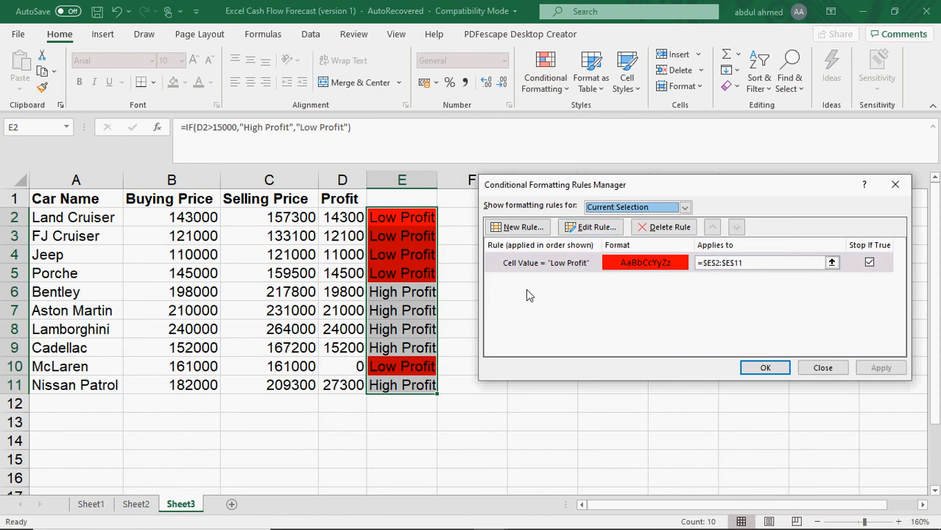
{"action": "left_click", "coordinate": [520, 228]}
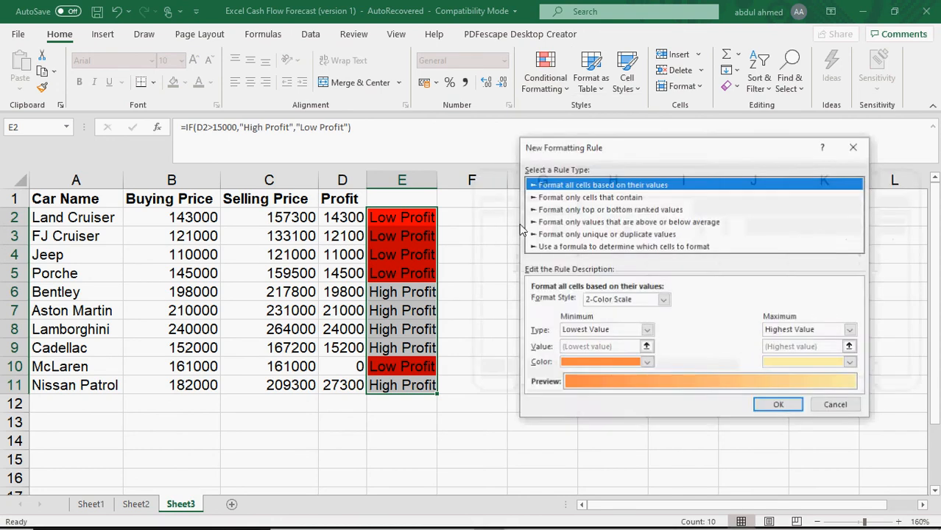
{"action": "left_click", "coordinate": [596, 201]}
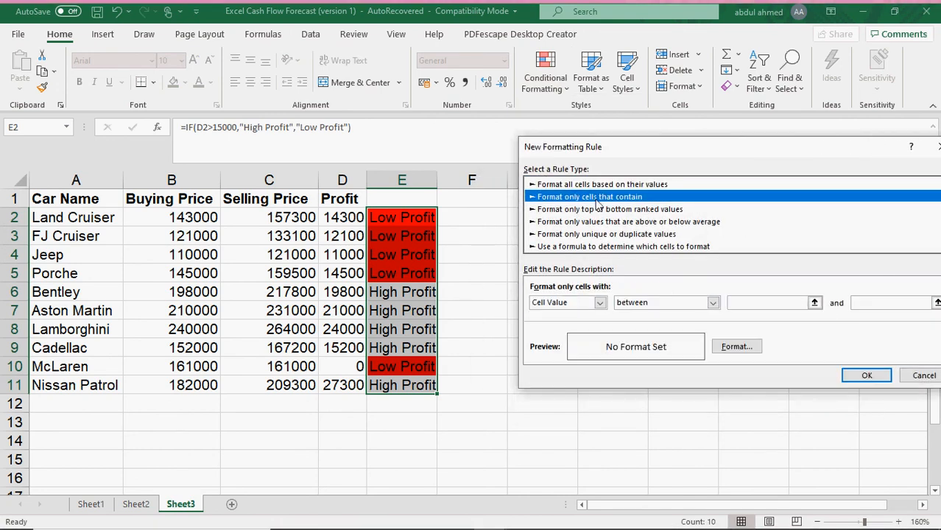
{"action": "left_click", "coordinate": [712, 302]}
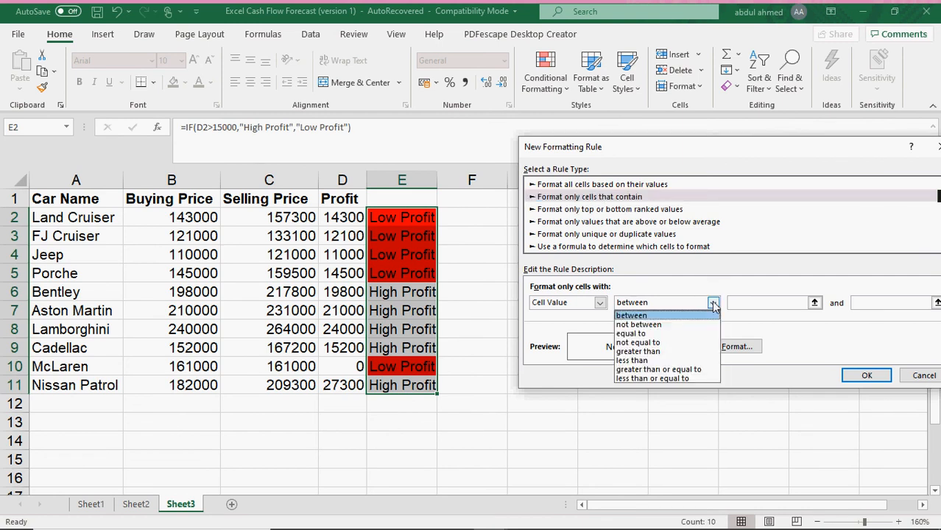
{"action": "left_click", "coordinate": [690, 333]}
{"action": "left_click", "coordinate": [776, 302]}
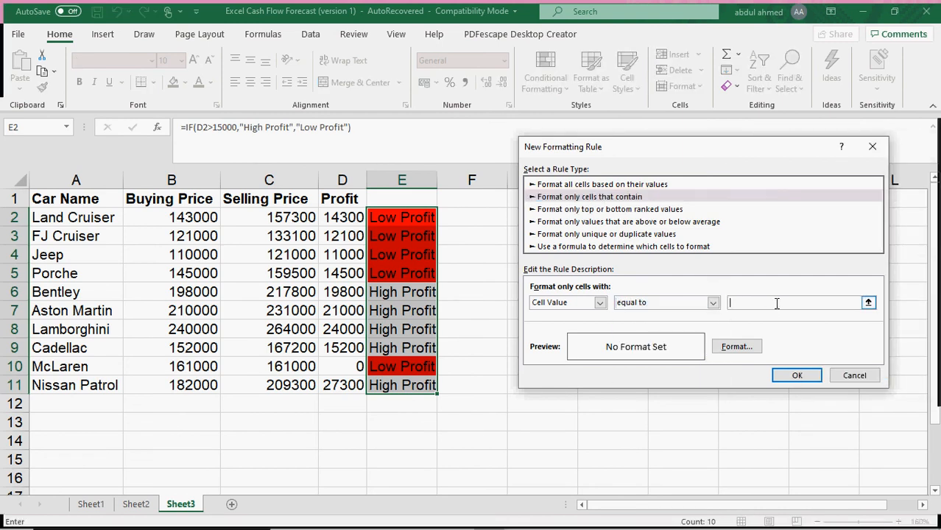
{"action": "type", "text": "High Profit"}
Give the High Profit rule a green fill and apply the formatting rules to the ratings.
{"action": "left_click", "coordinate": [736, 347]}
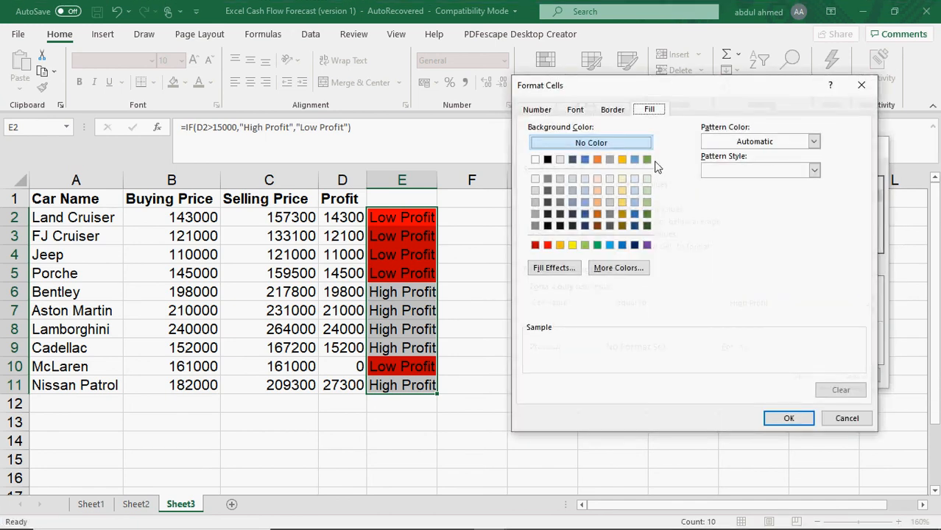
{"action": "left_click", "coordinate": [597, 245]}
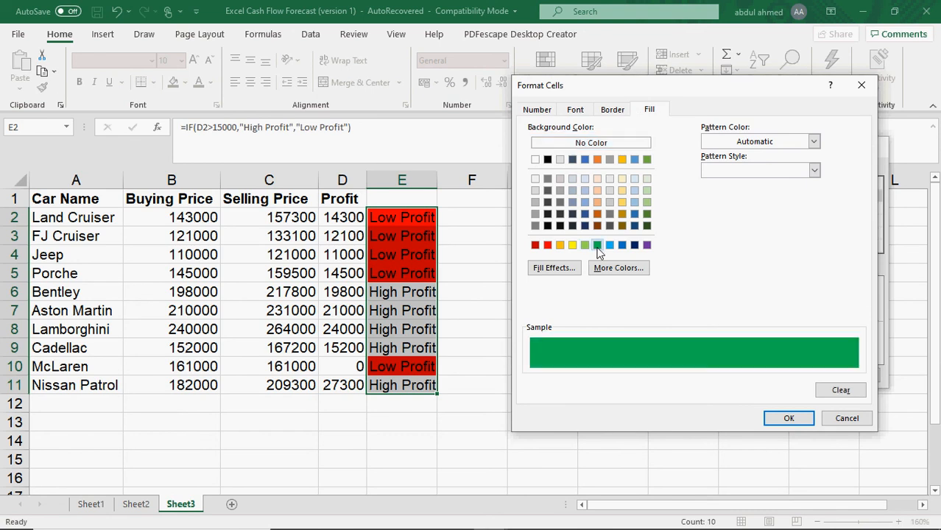
{"action": "left_click", "coordinate": [788, 418]}
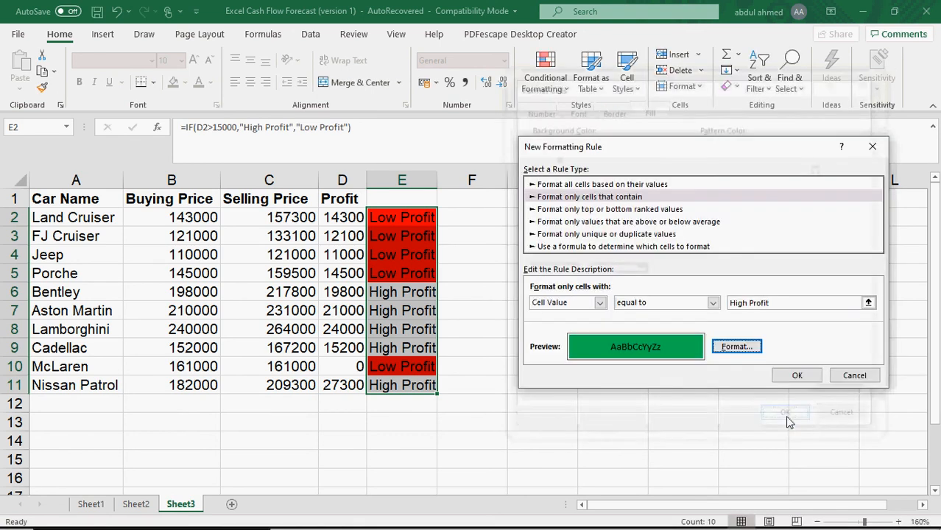
{"action": "left_click", "coordinate": [802, 378]}
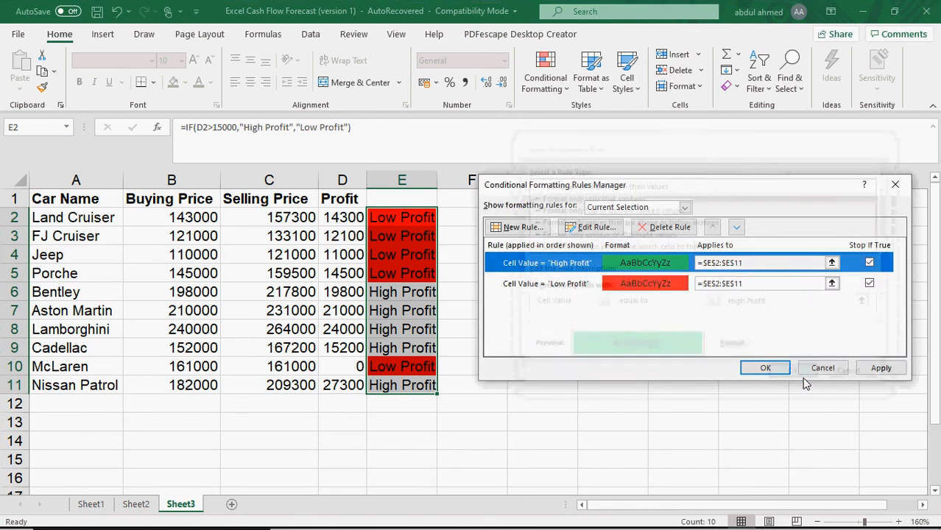
{"action": "left_click", "coordinate": [876, 377]}
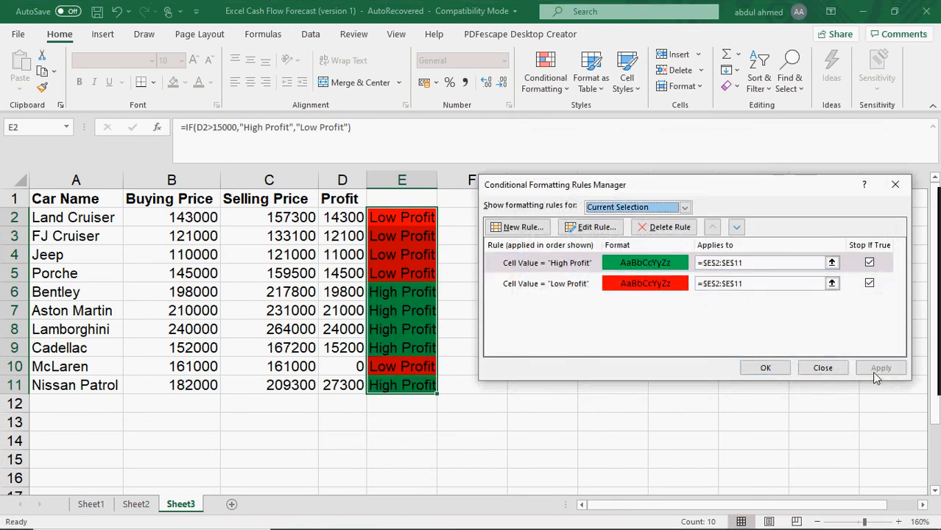
{"action": "left_click", "coordinate": [765, 366]}
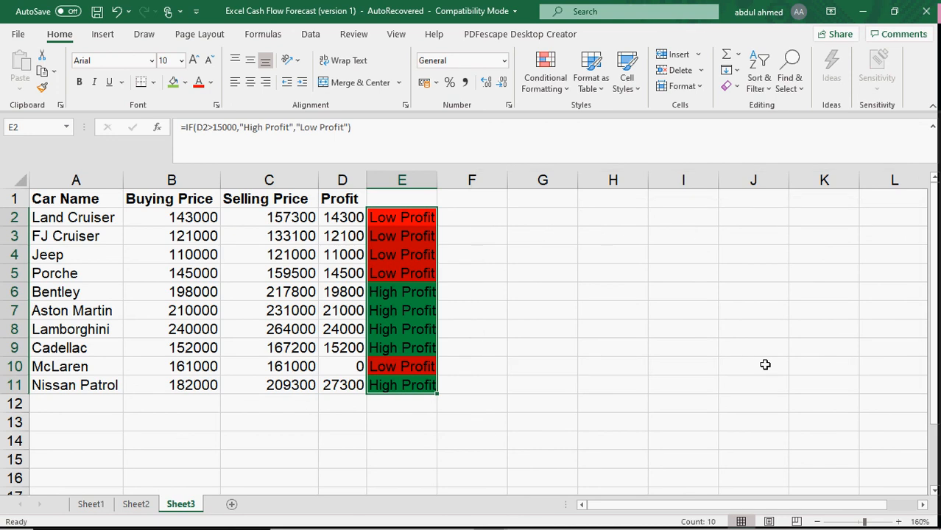